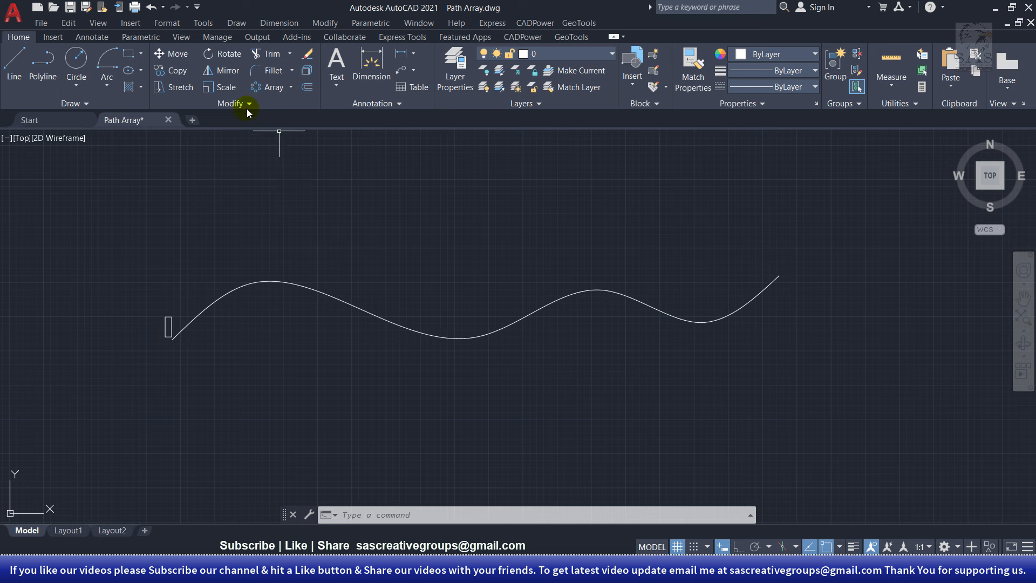
# Create a path array of the small rectangle along the wavy curve
pyautogui.click(290, 88)
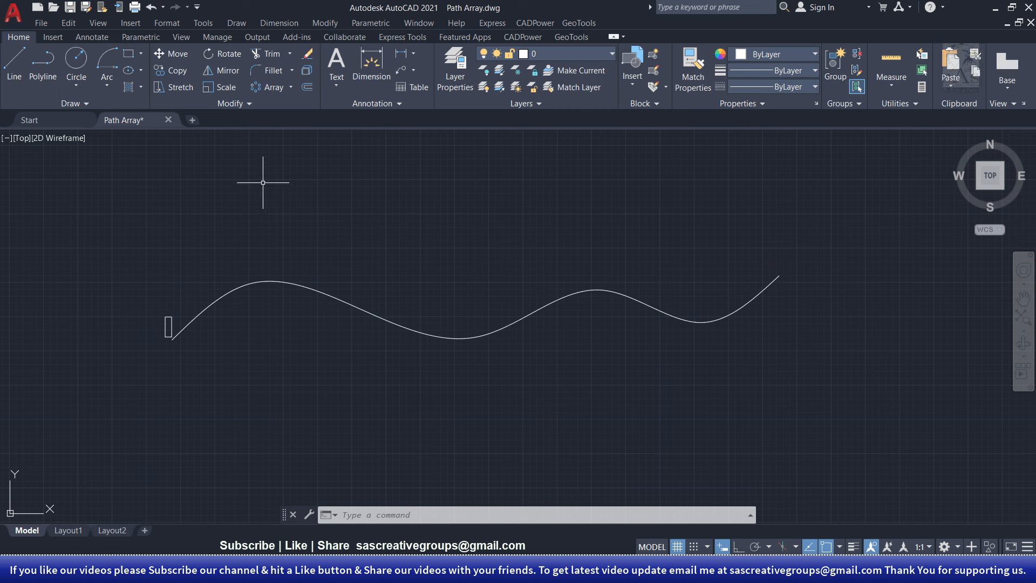
pyautogui.write('r')
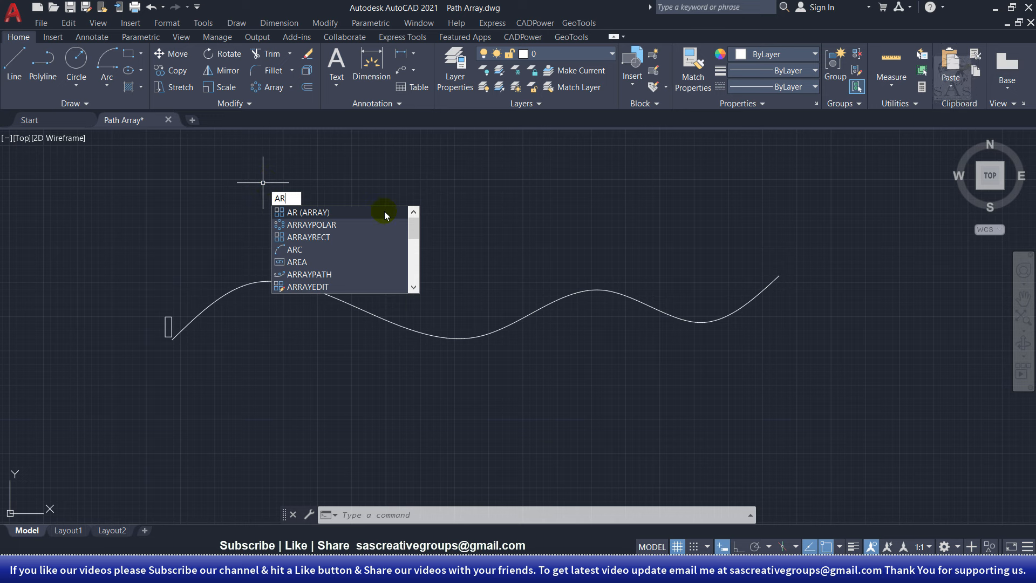
pyautogui.click(328, 276)
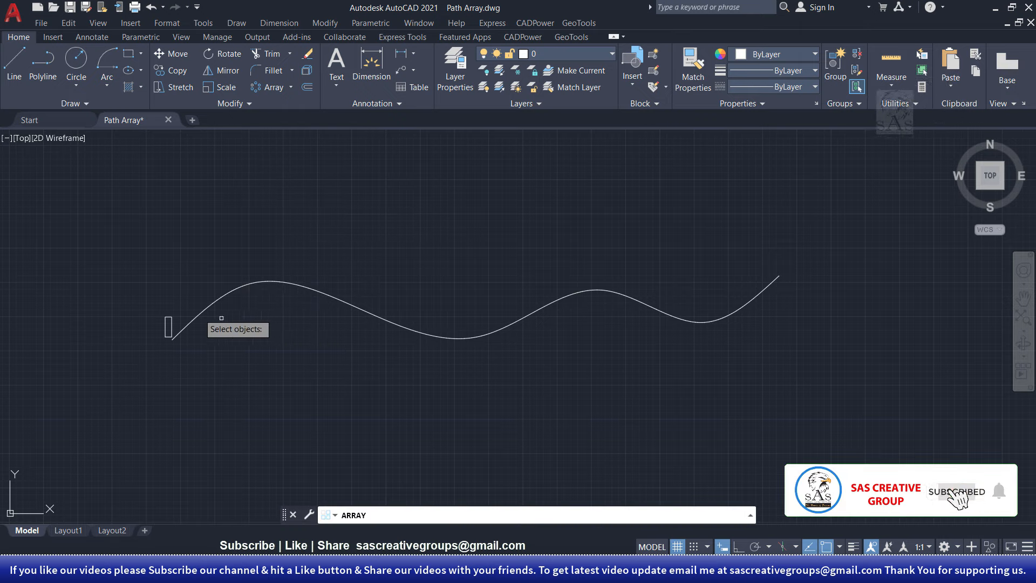
pyautogui.click(168, 327)
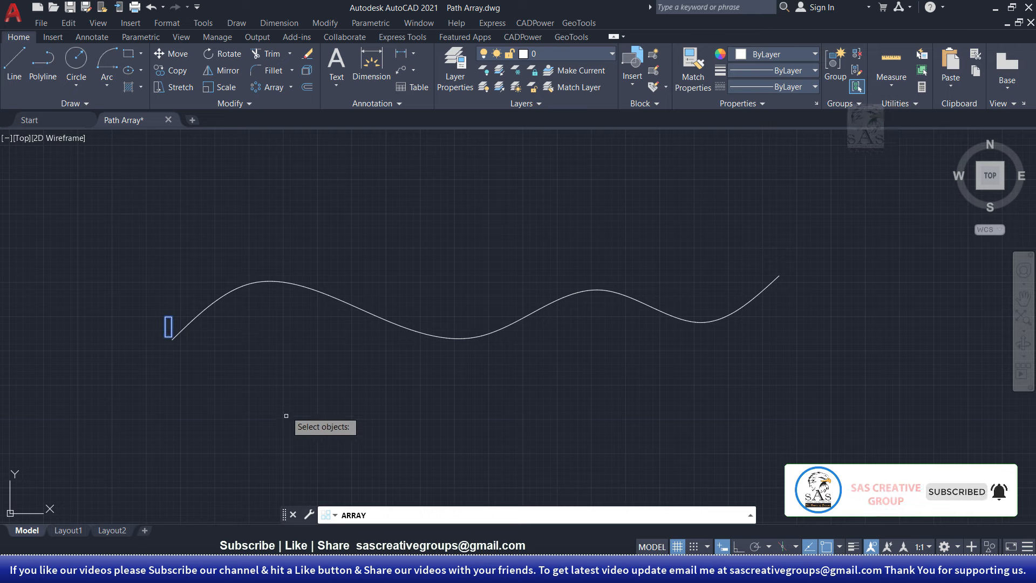
pyautogui.rightClick(224, 351)
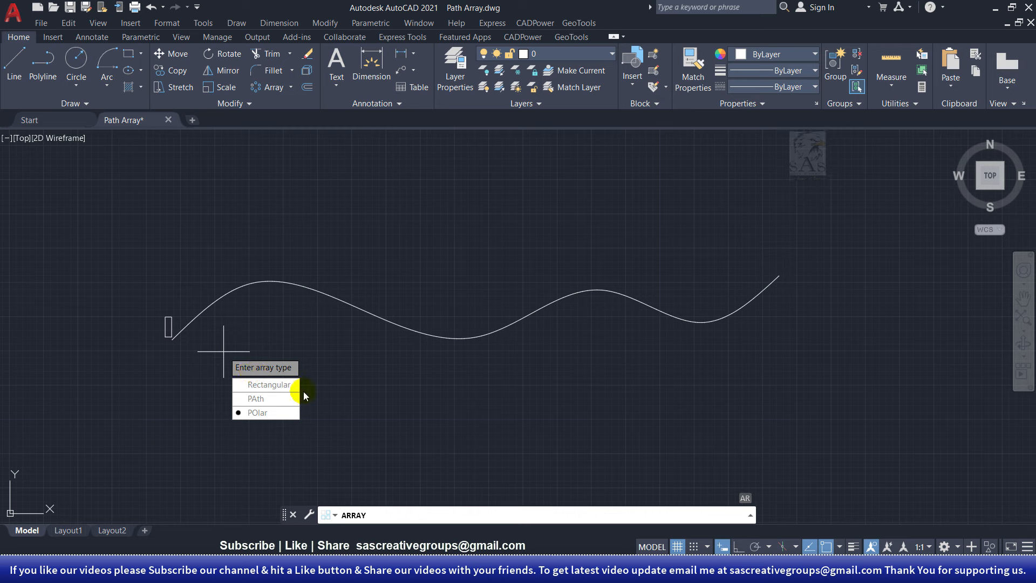
pyautogui.click(256, 399)
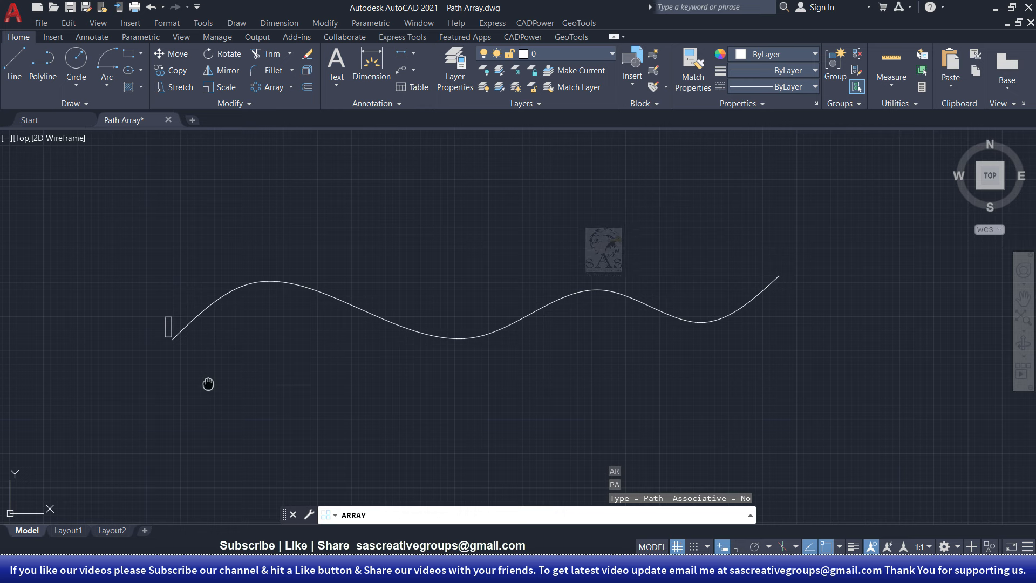
pyautogui.moveTo(208, 384); pyautogui.dragTo(334, 411, button='middle')
pyautogui.scroll(3, 338, 367)
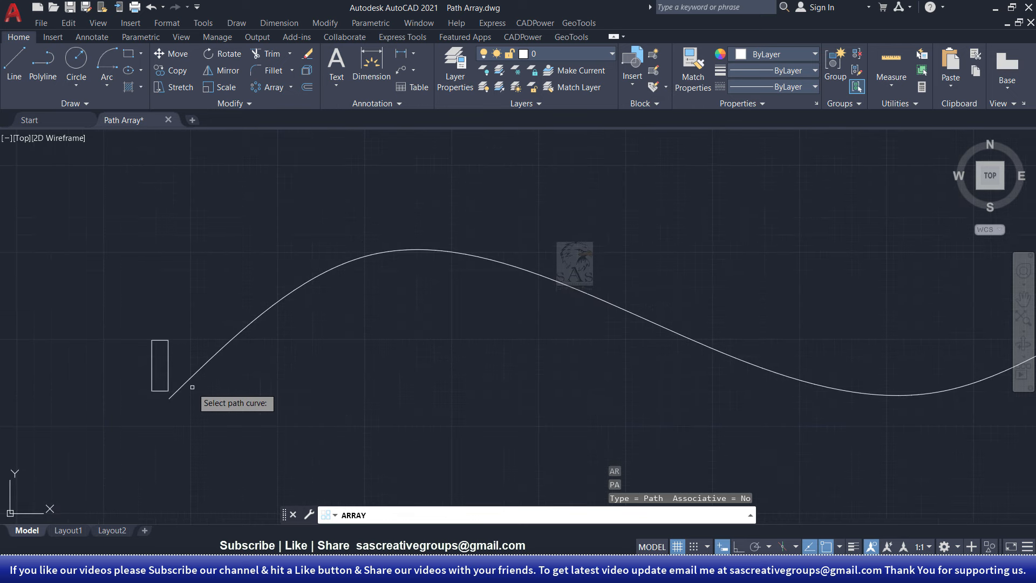
pyautogui.scroll(1, 215, 378)
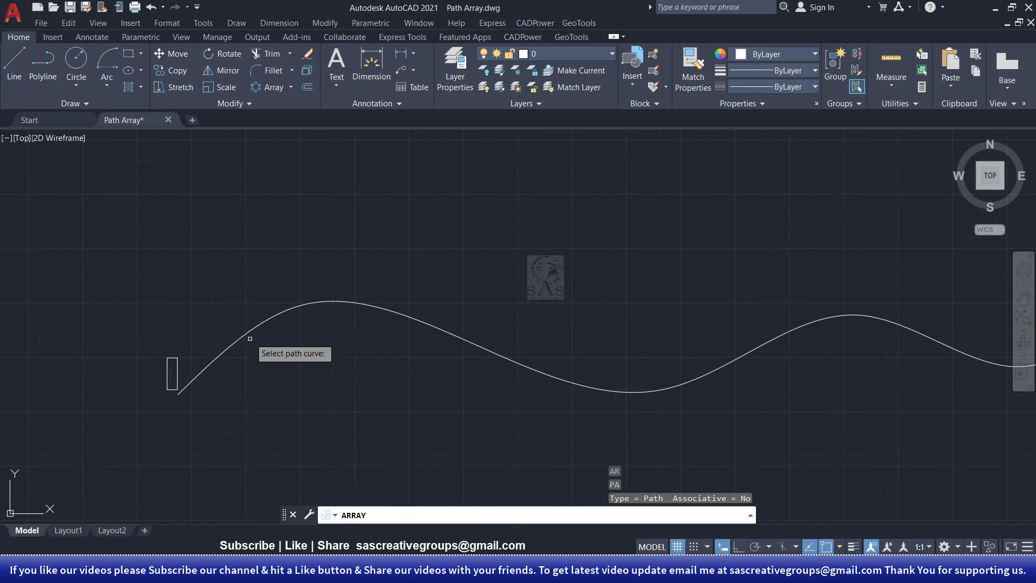
pyautogui.scroll(-2, 205, 372)
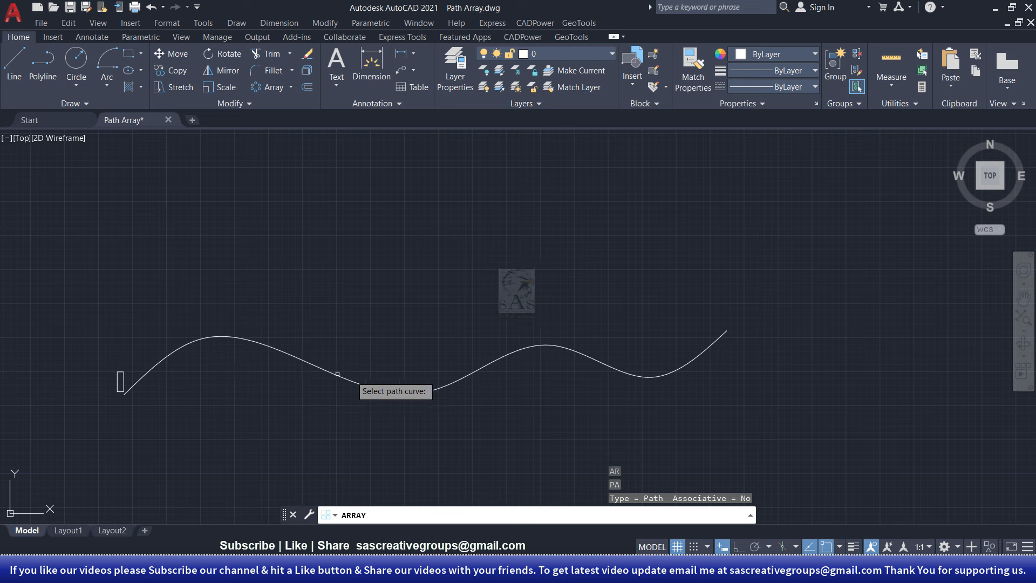
pyautogui.click(204, 338)
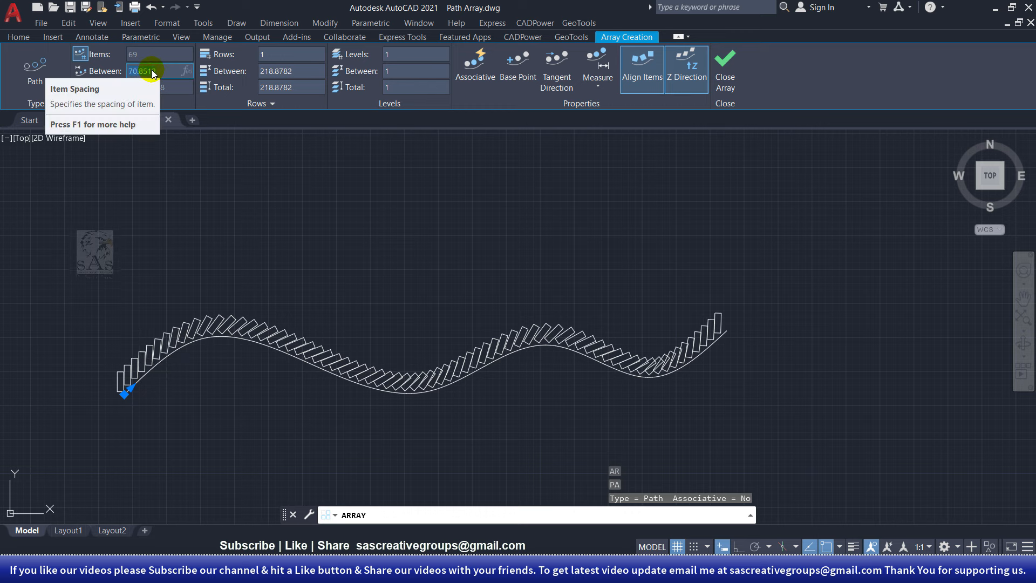
# Set the spacing between the array items along the path to 200
pyautogui.press('Return')
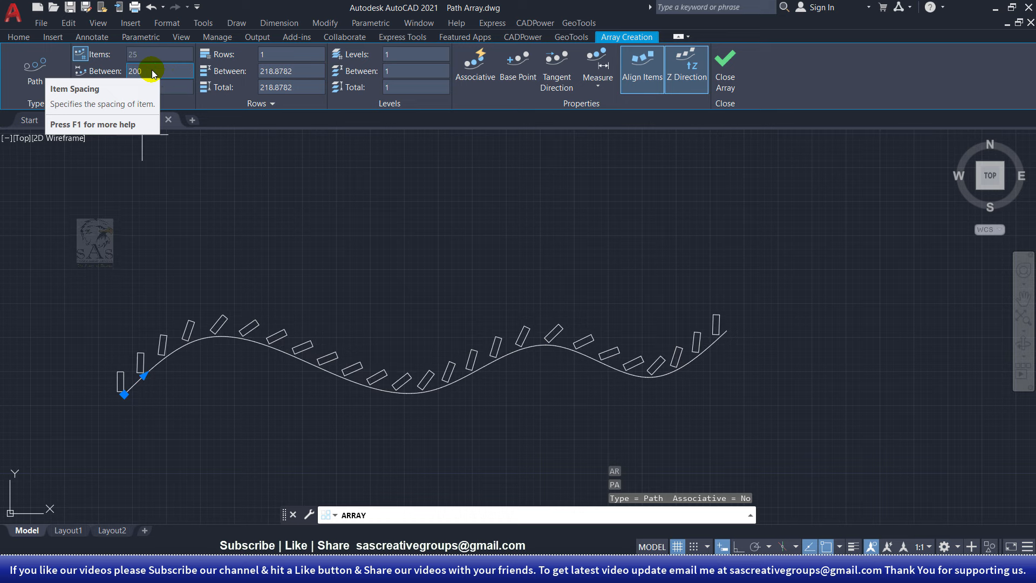
pyautogui.scroll(4, 141, 356)
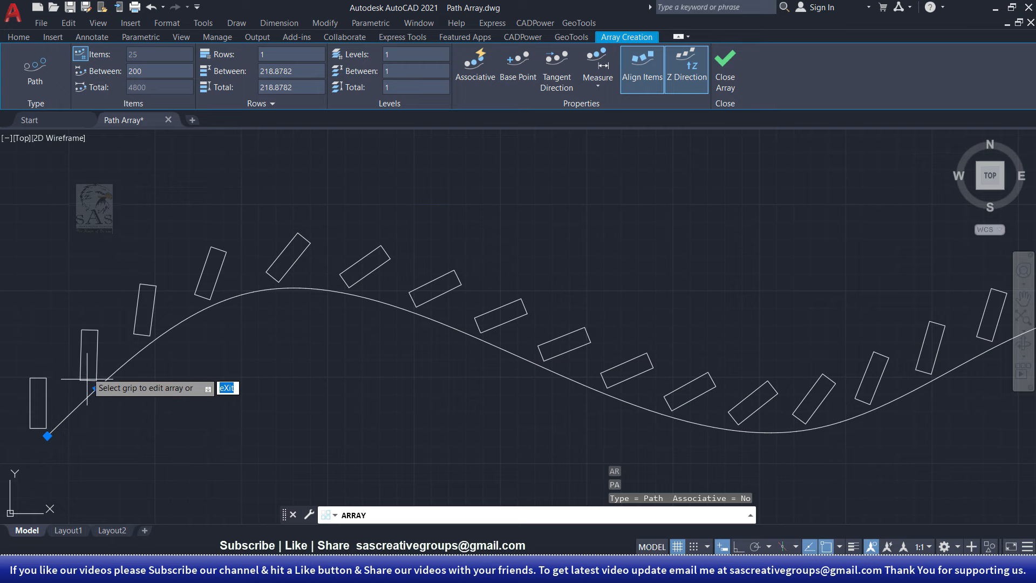
pyautogui.scroll(-4, 86, 386)
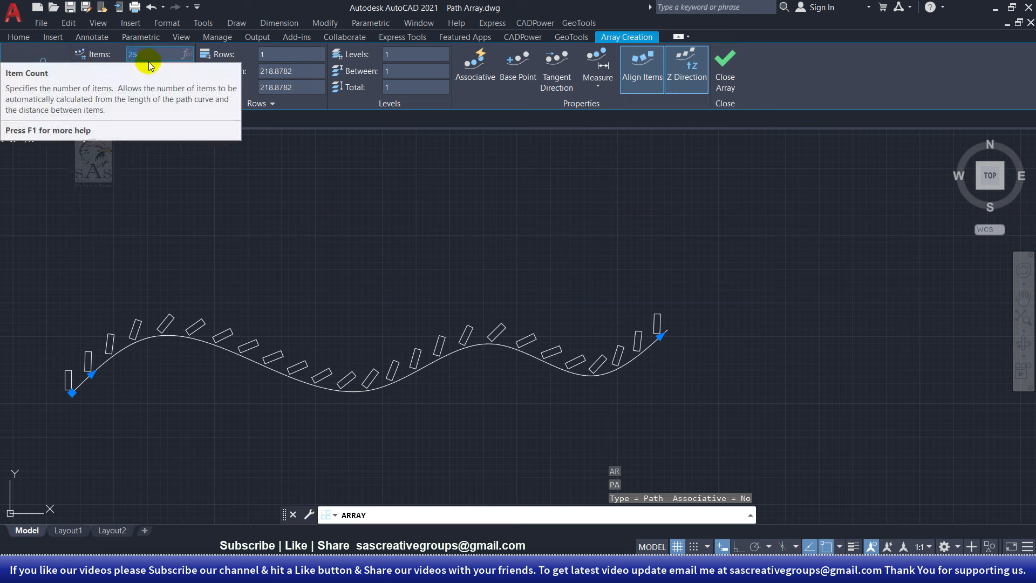
# Set the item count to 20 and stretch the array's last item back out to the far end of the curve
pyautogui.click(168, 54)
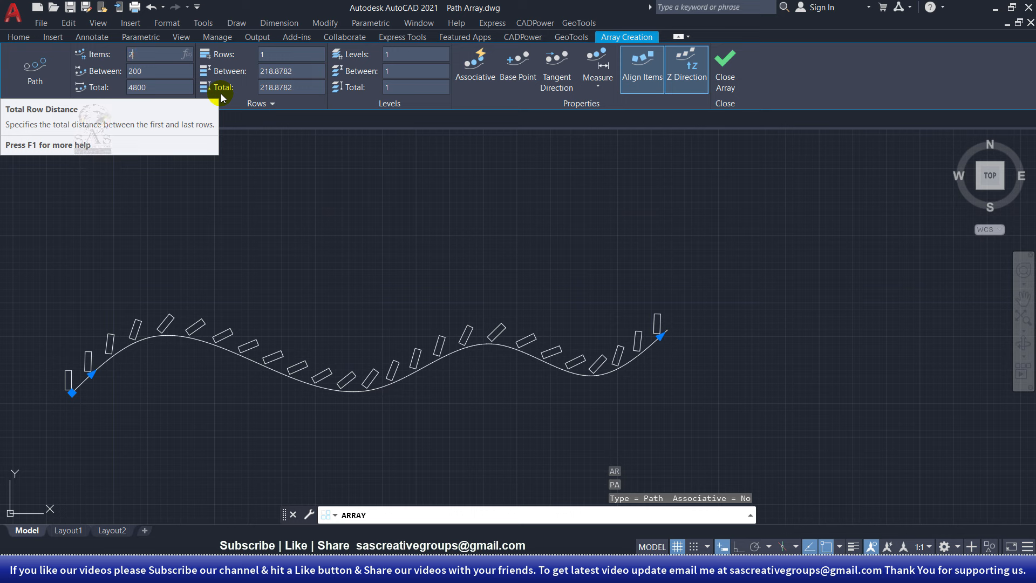
pyautogui.press('Return')
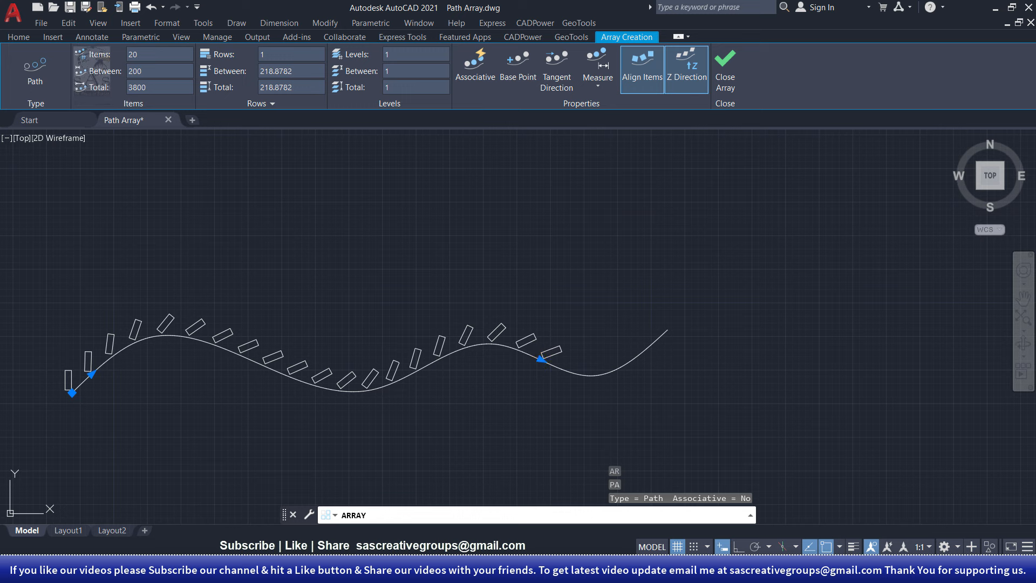
pyautogui.click(540, 359)
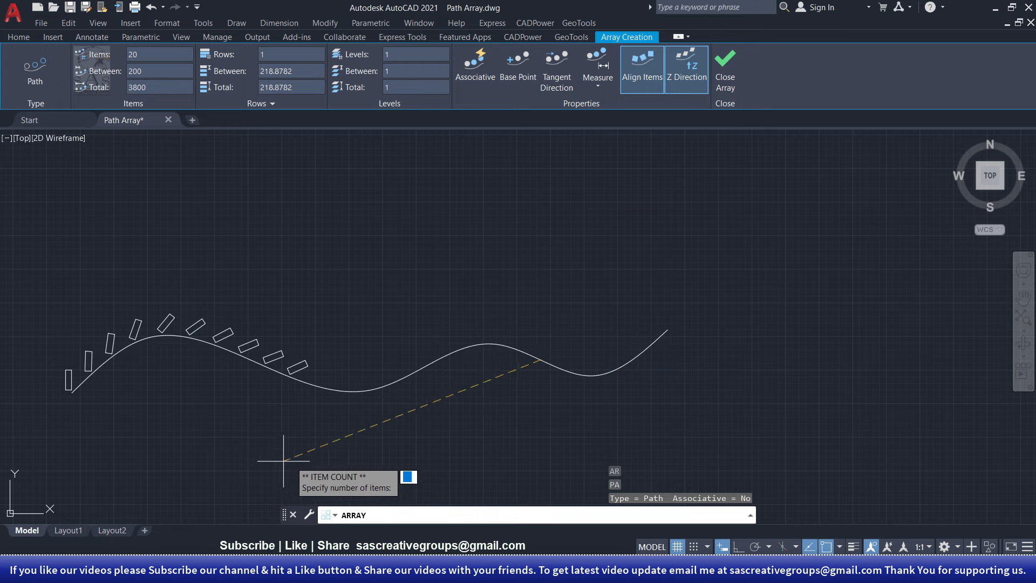
pyautogui.click(656, 327)
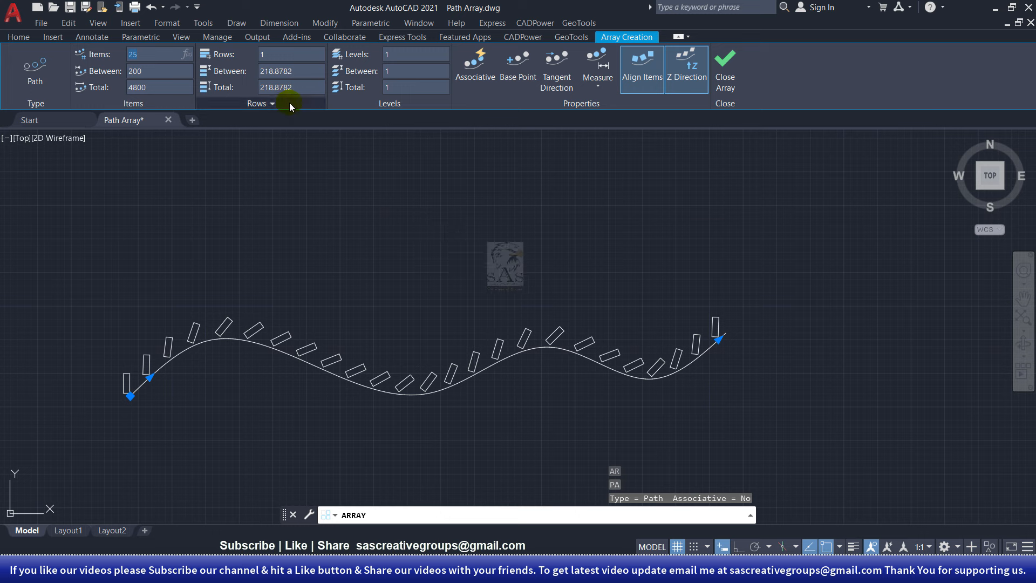
# Give the path array 2 rows and increase the row count to 5
pyautogui.press('Return')
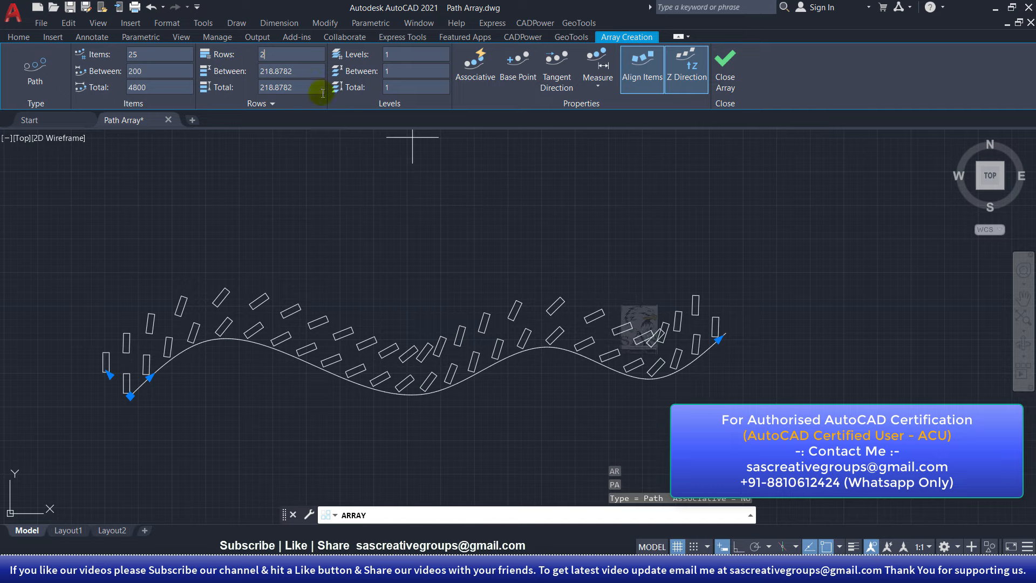
pyautogui.moveTo(292, 59); pyautogui.dragTo(172, 51)
pyautogui.write('5')
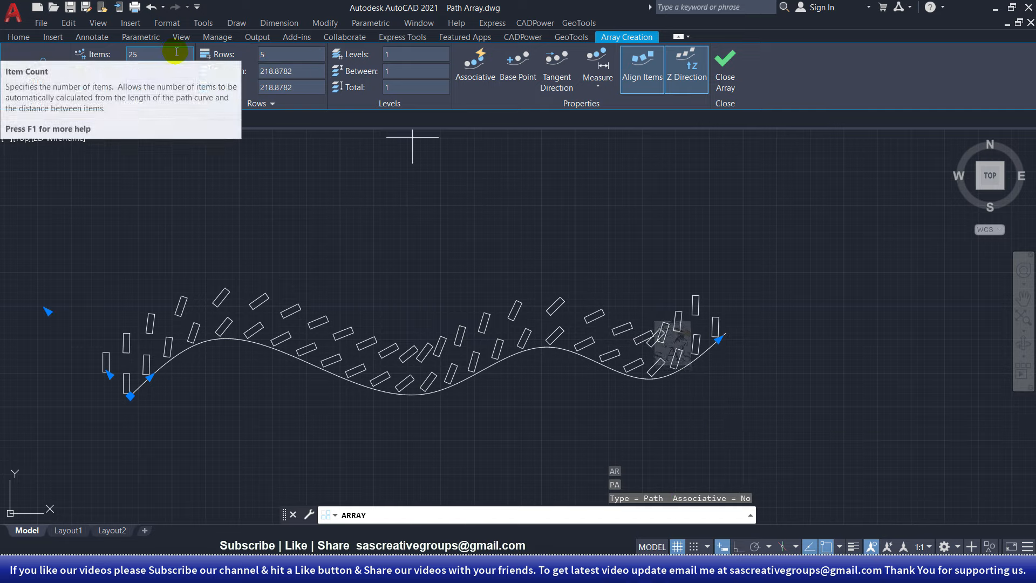
pyautogui.moveTo(352, 290); pyautogui.dragTo(358, 324, button='middle')
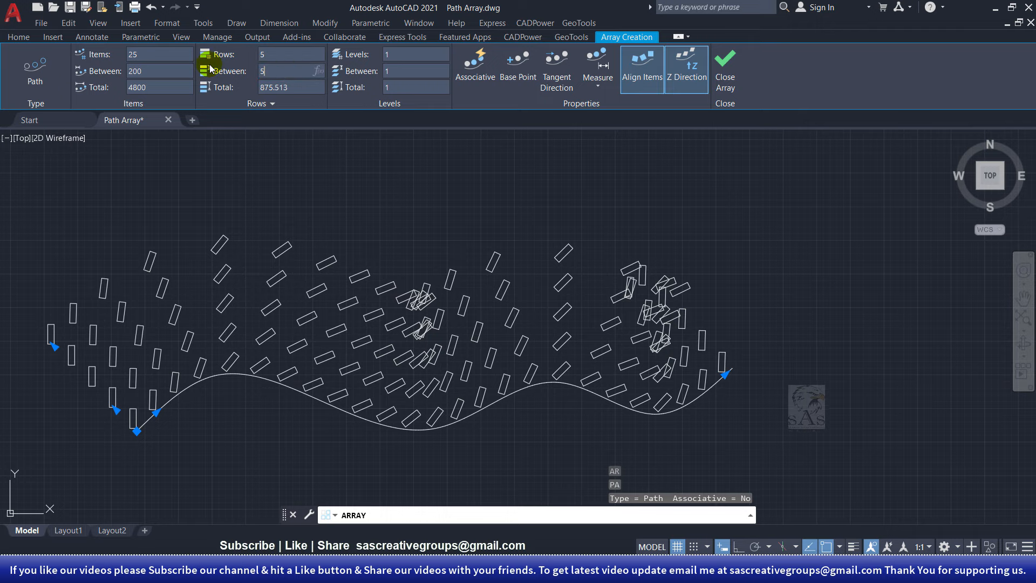
# Set the distance between the array rows to 5000 and inspect the spread of the rows
pyautogui.press('Return')
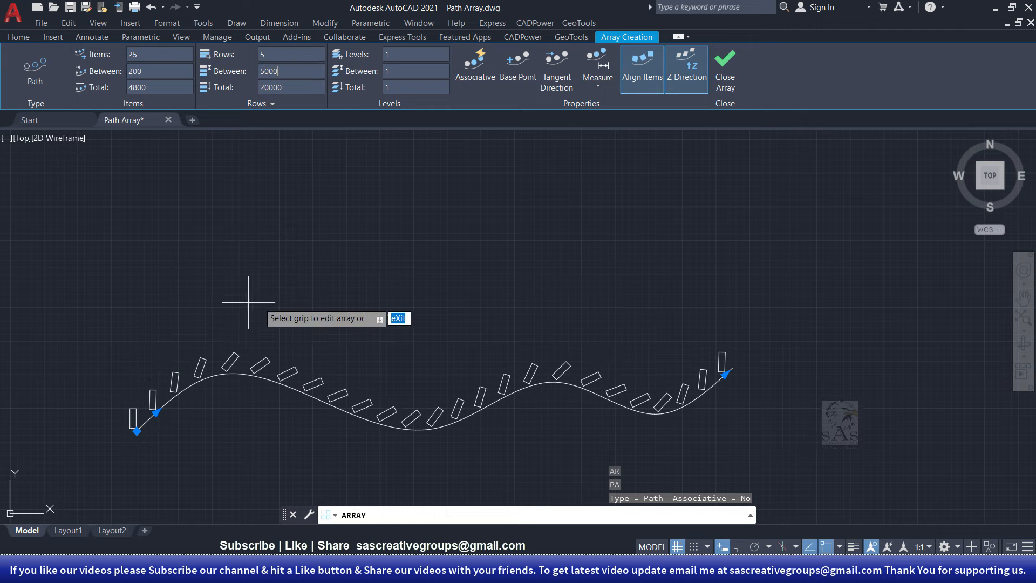
pyautogui.scroll(-5, 265, 378)
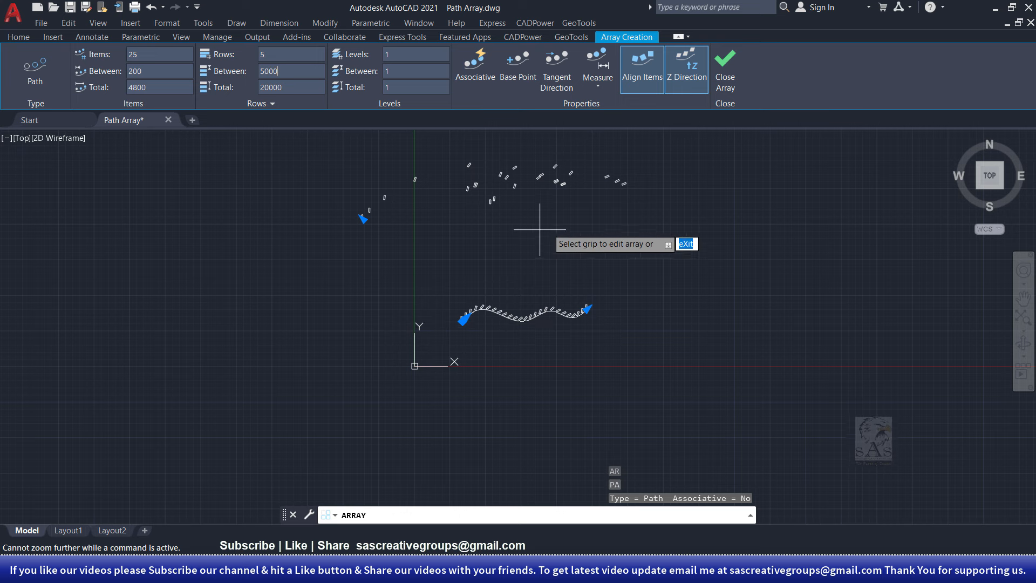
pyautogui.moveTo(480, 261); pyautogui.dragTo(263, 311, button='middle')
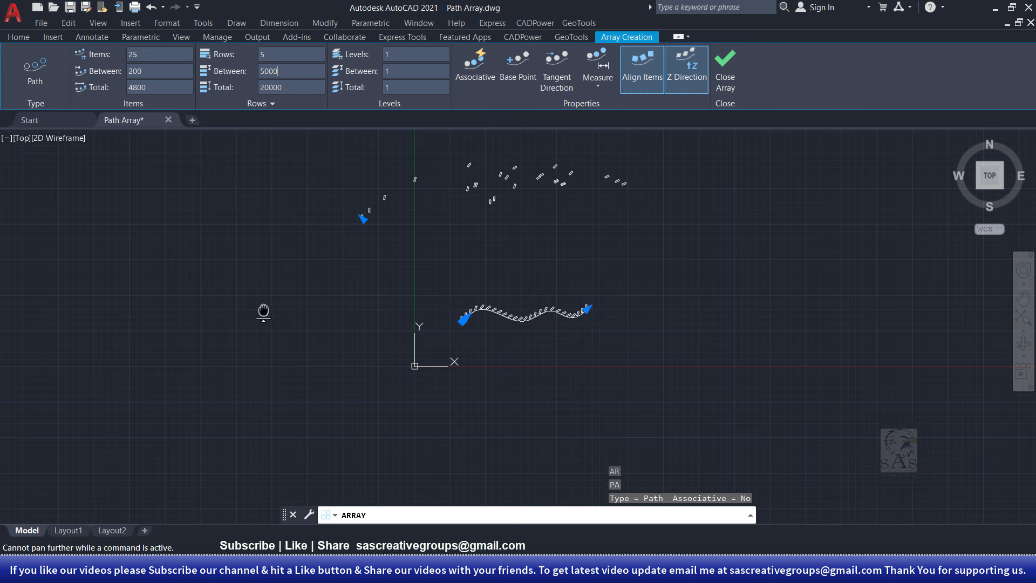
# Set the distance between the array rows to 500
pyautogui.click(290, 67)
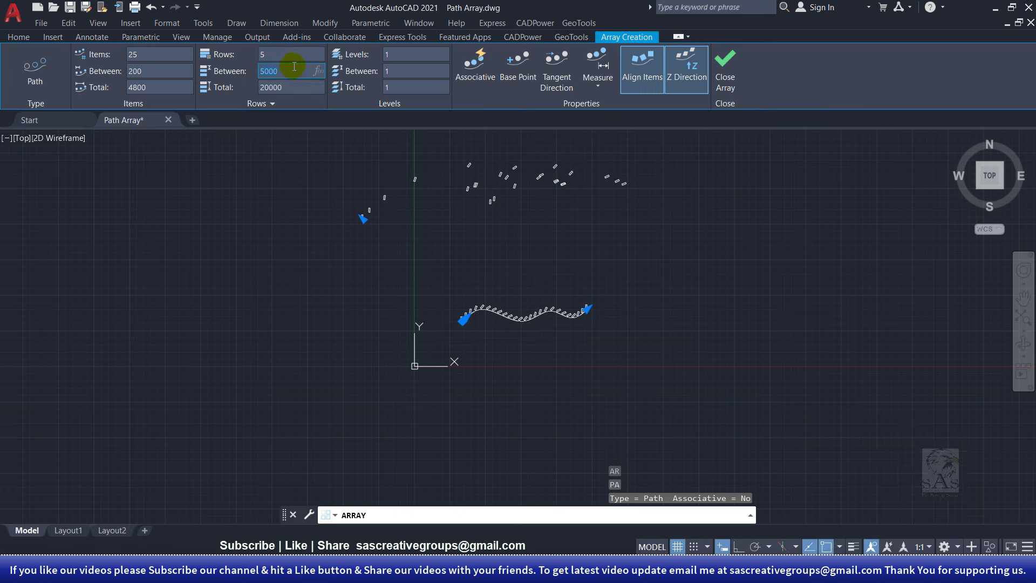
pyautogui.write('500')
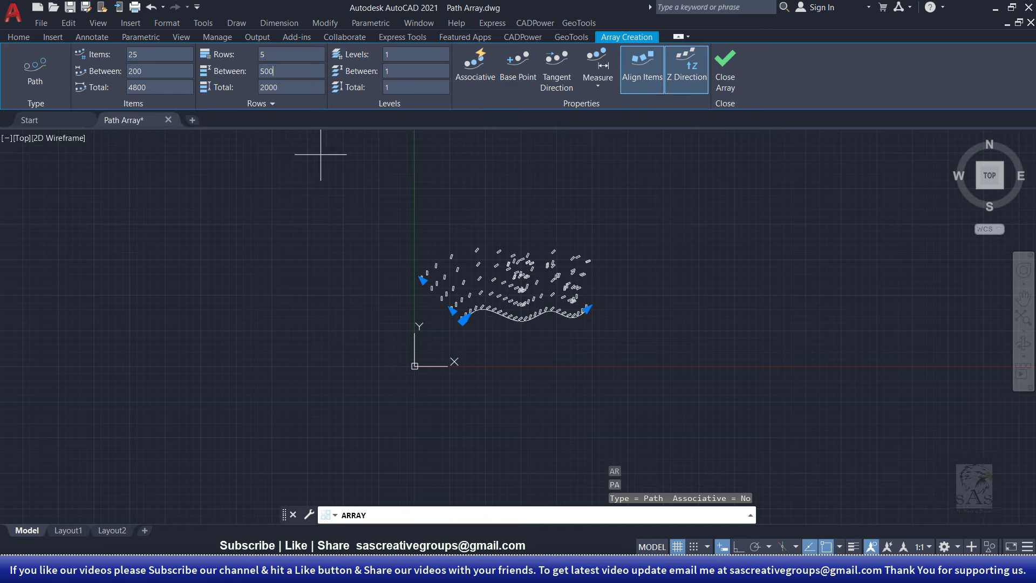
pyautogui.scroll(6, 410, 286)
pyautogui.moveTo(405, 286); pyautogui.dragTo(382, 392, button='middle')
pyautogui.moveTo(273, 423); pyautogui.dragTo(211, 451, button='middle')
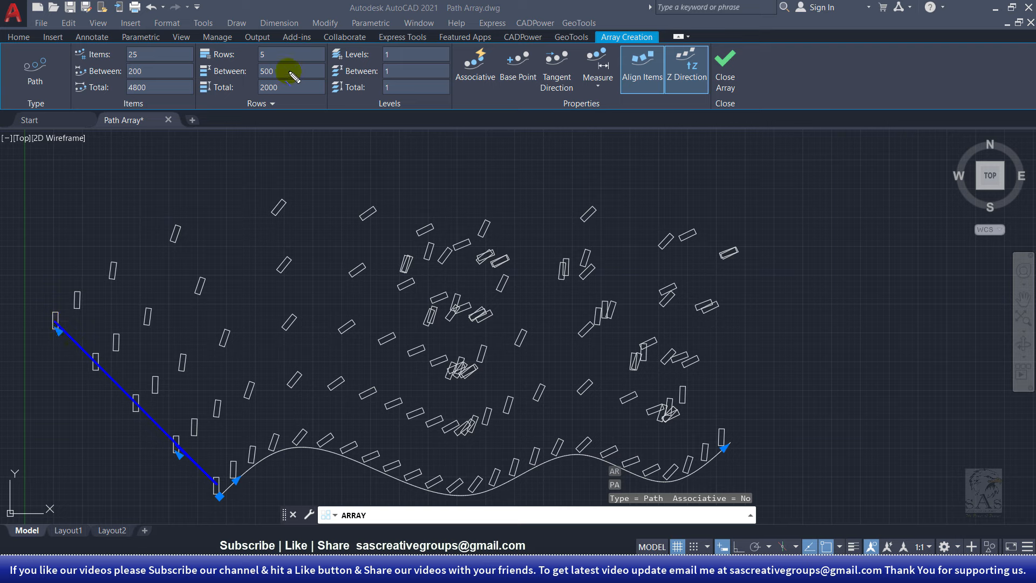
# Reduce the array to 1 row and give it 5 levels spaced 1000 apart
pyautogui.press('Escape')
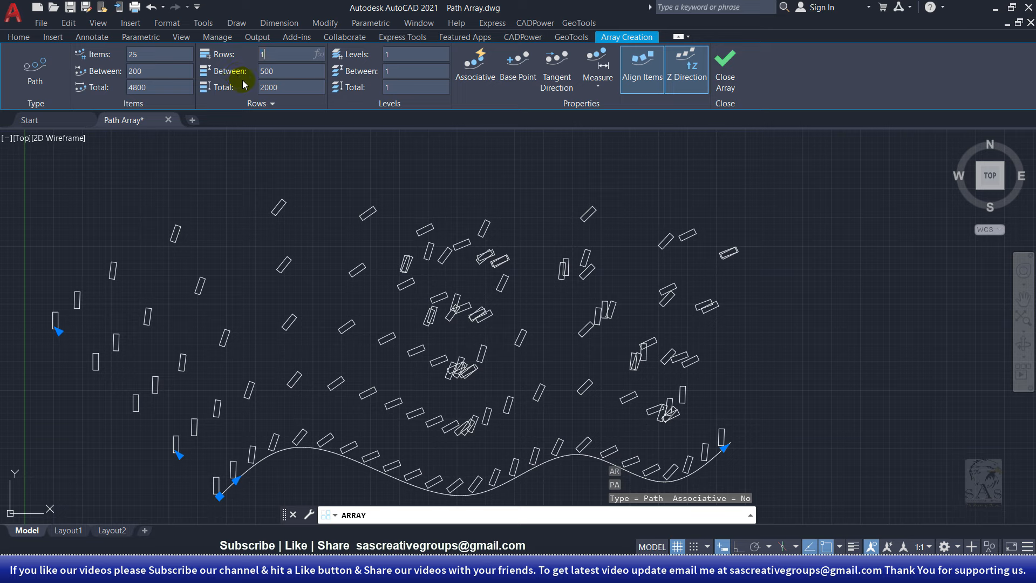
pyautogui.press('Tab')
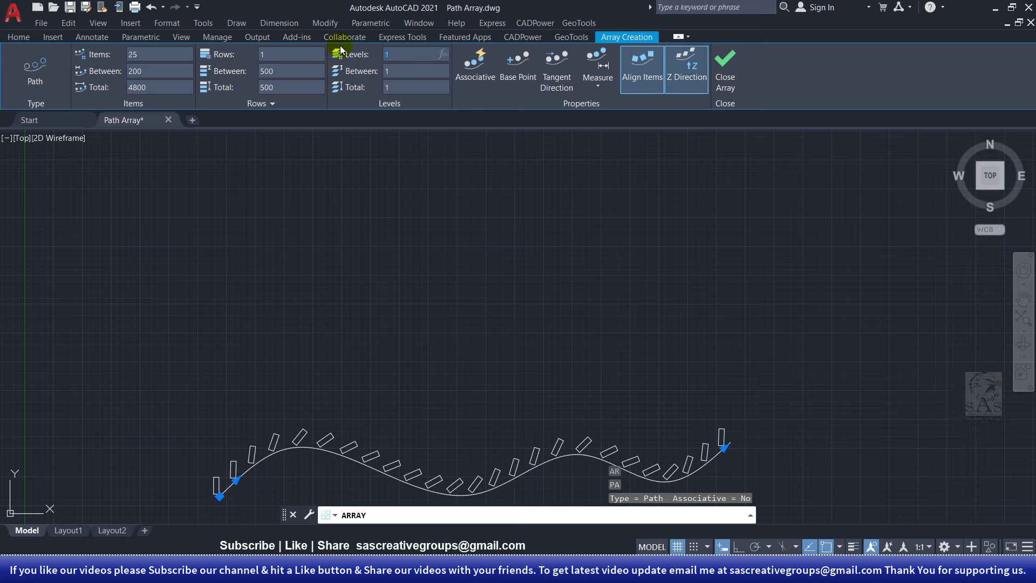
pyautogui.click(390, 82)
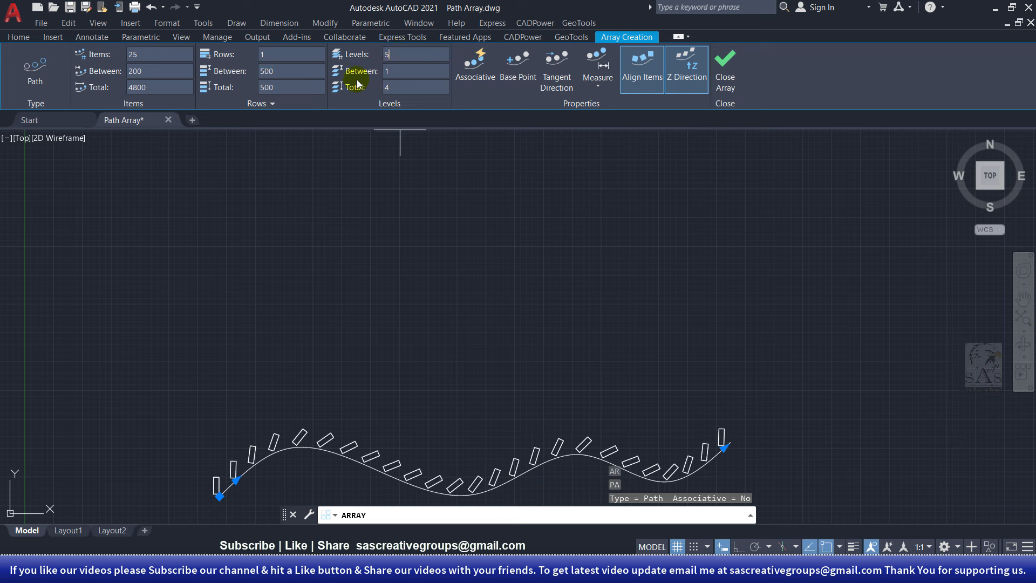
pyautogui.click(400, 71)
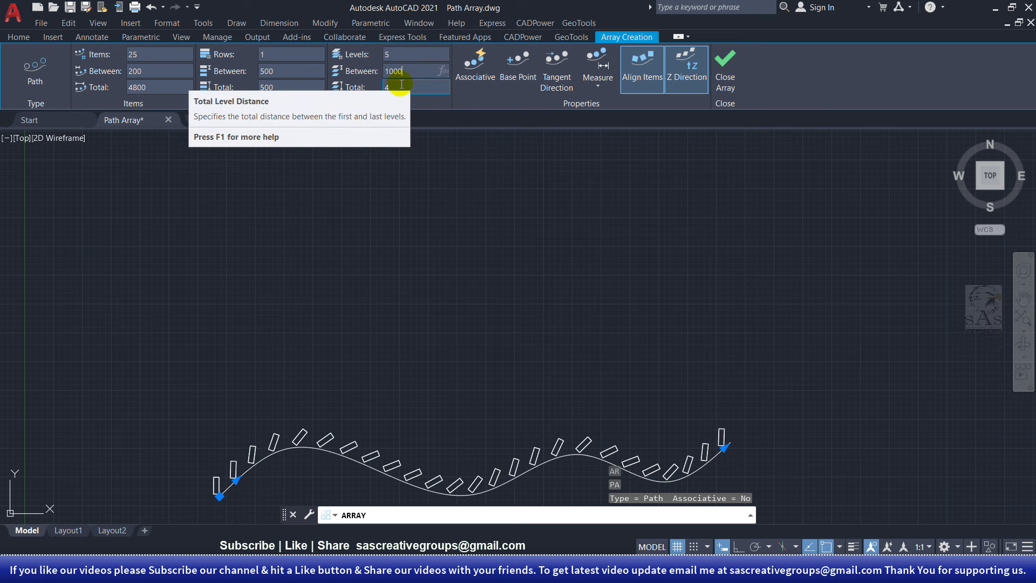
pyautogui.write('000')
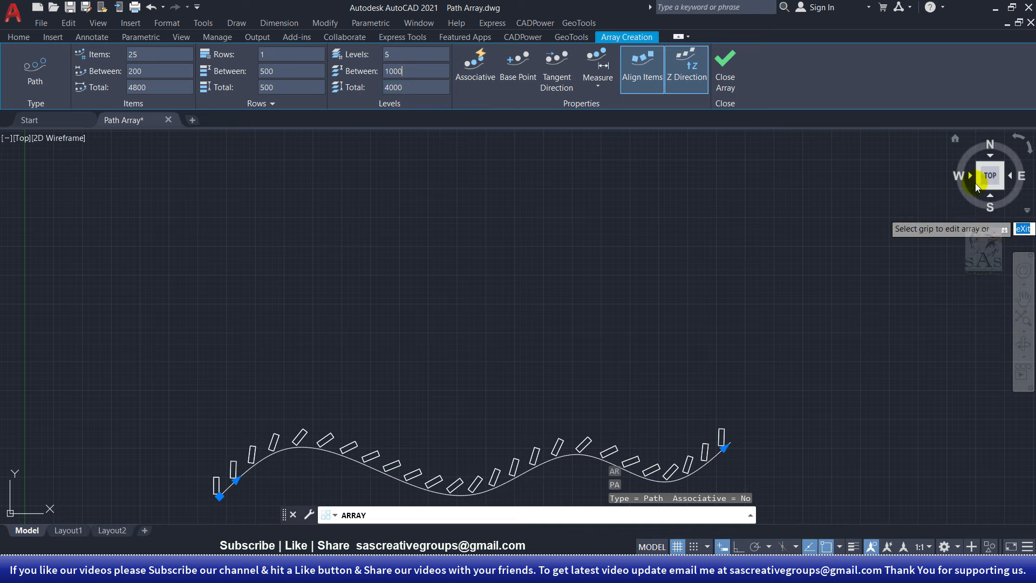
# Switch to the southwest isometric view to inspect the stacked levels, and reduce the array to 1 level
pyautogui.moveTo(557, 446); pyautogui.dragTo(615, 344, button='middle')
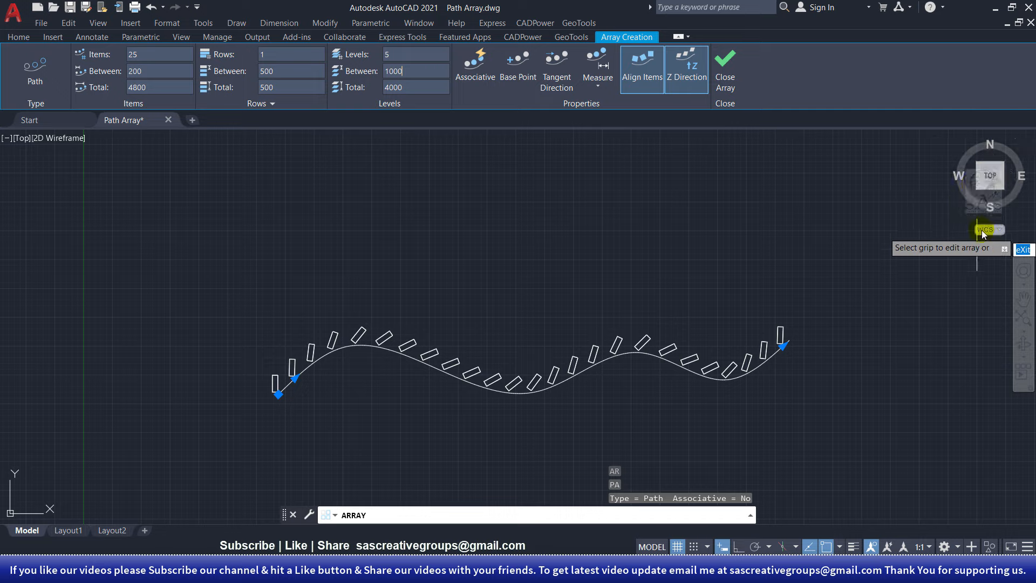
pyautogui.click(979, 187)
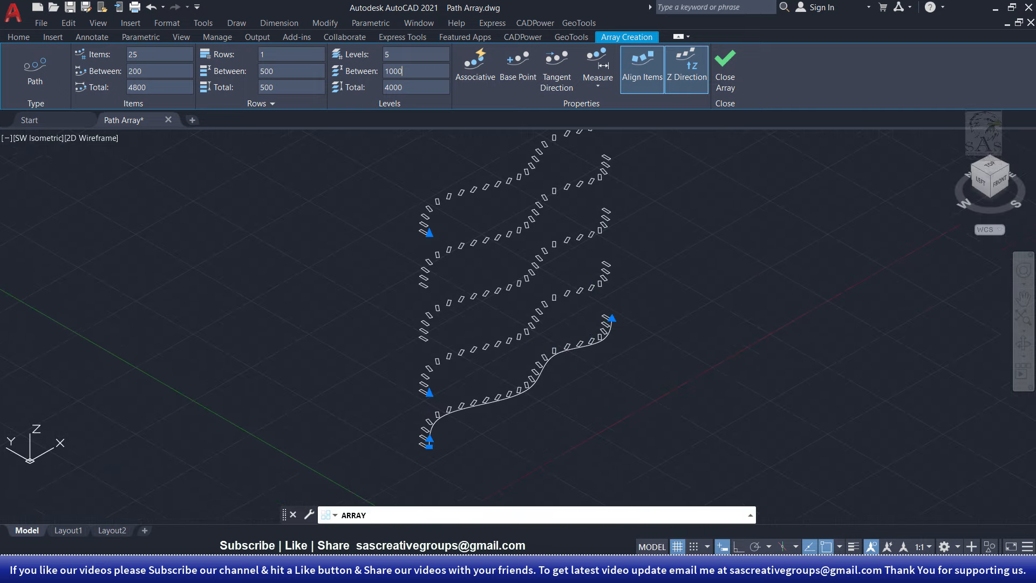
pyautogui.keyDown('shift'); pyautogui.moveTo(474, 370); pyautogui.dragTo(470, 350, button='middle'); pyautogui.keyUp('shift')
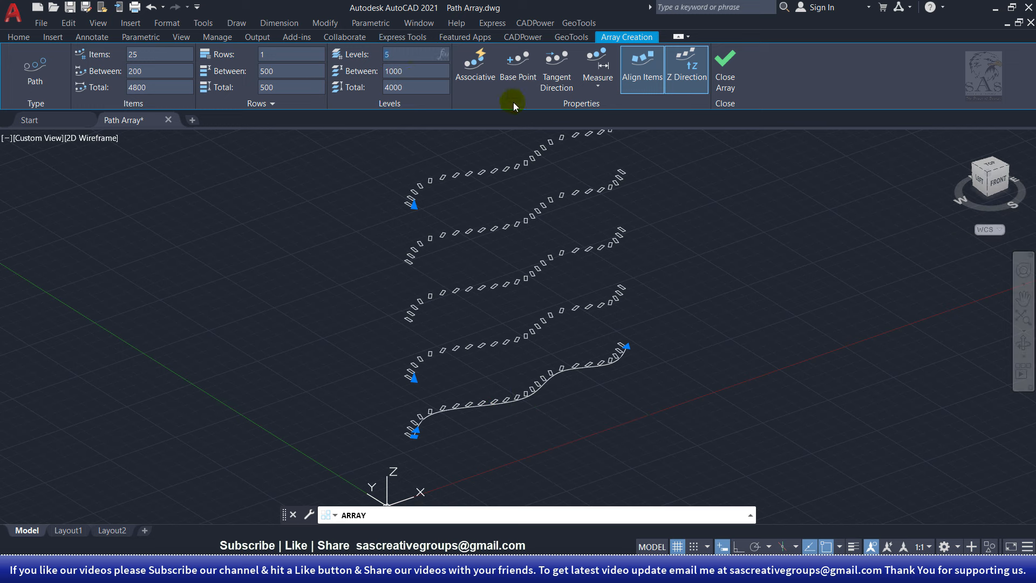
pyautogui.press('Return')
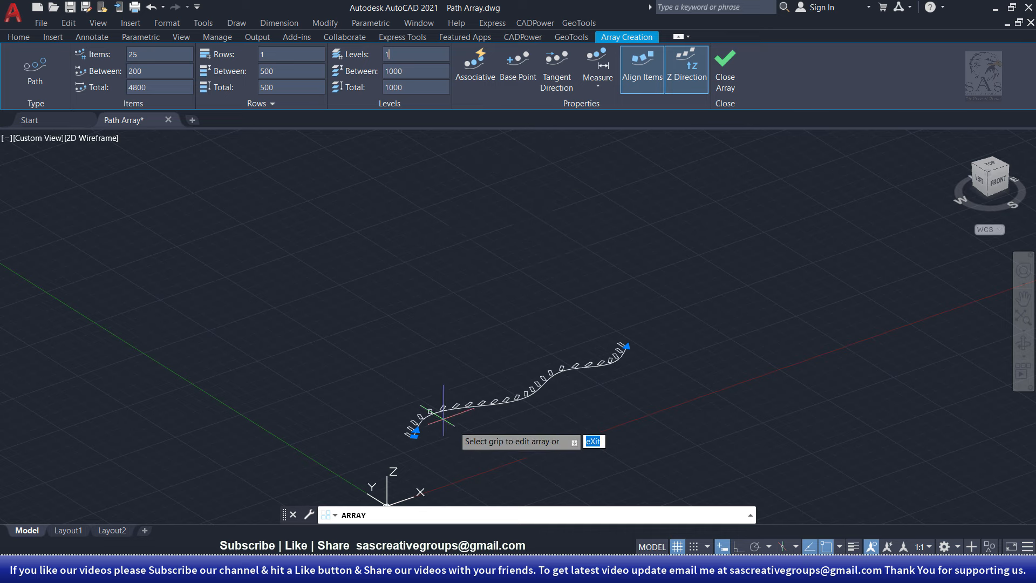
# Return to the top view and turn on the array's Associative option
pyautogui.click(987, 166)
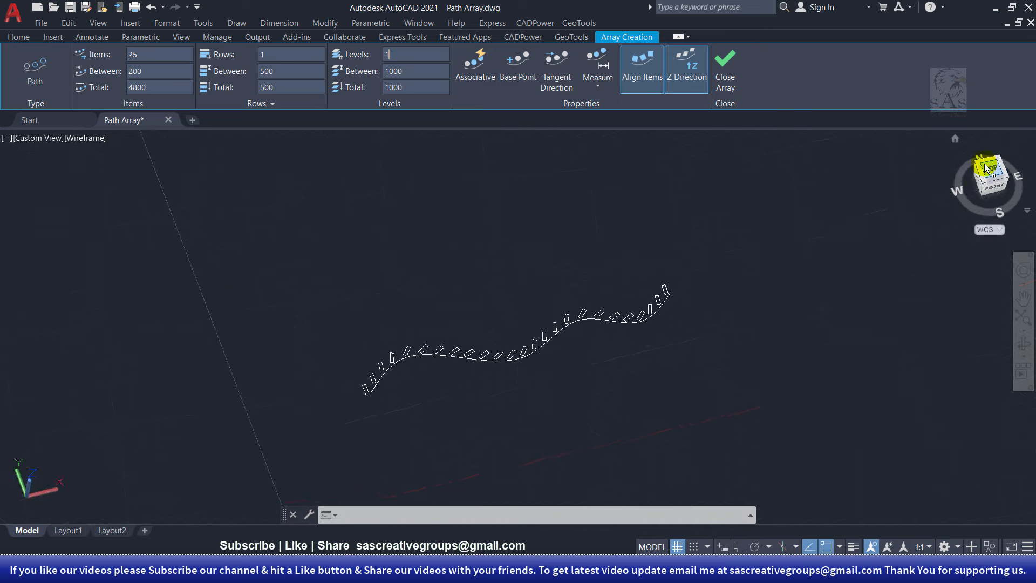
pyautogui.scroll(5, 359, 343)
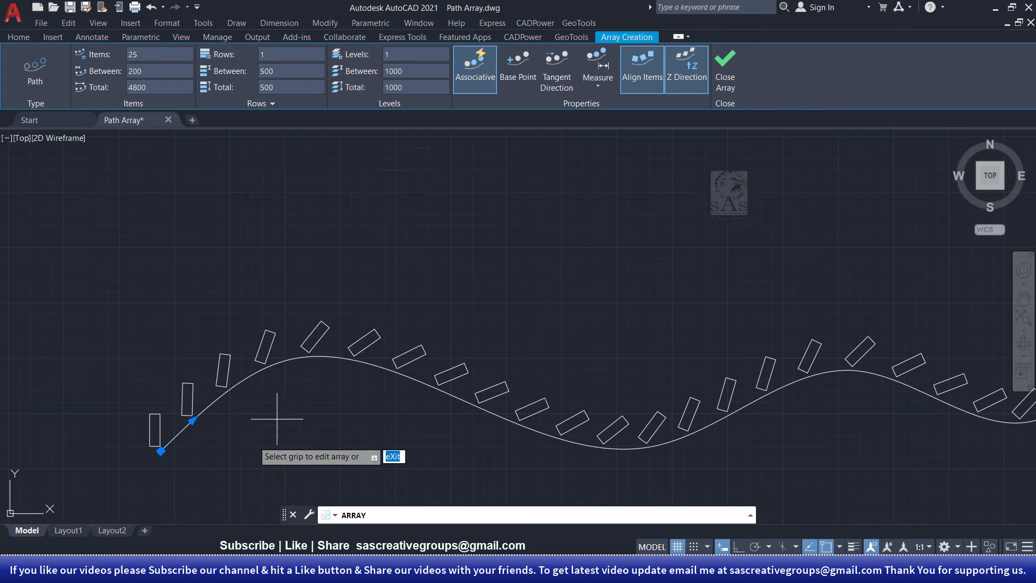
pyautogui.moveTo(197, 392)
pyautogui.mouseDown(button='middle')
pyautogui.moveTo(163, 419)
pyautogui.moveTo(108, 436)
pyautogui.mouseUp(button='middle')
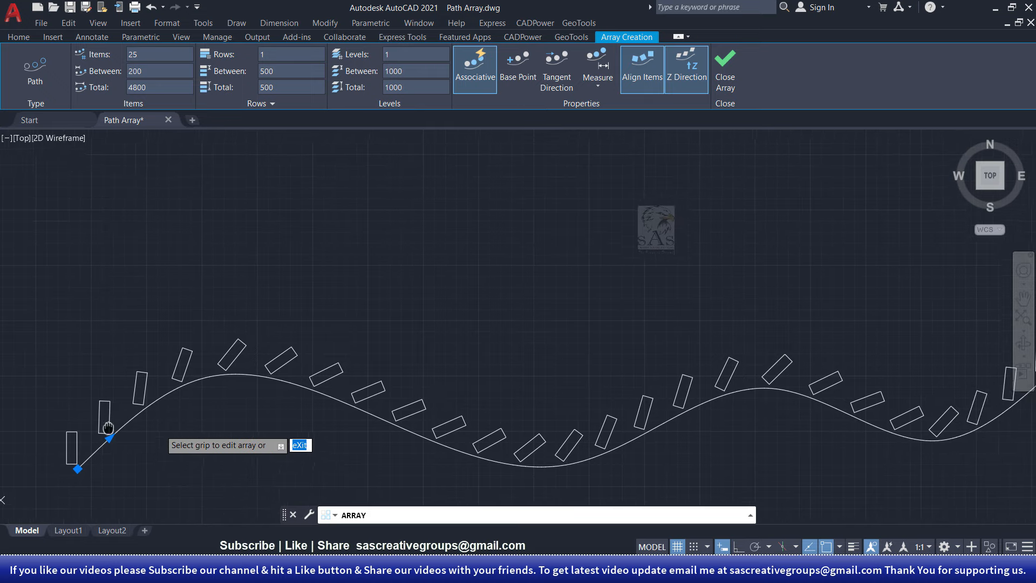
pyautogui.scroll(-5, 515, 431)
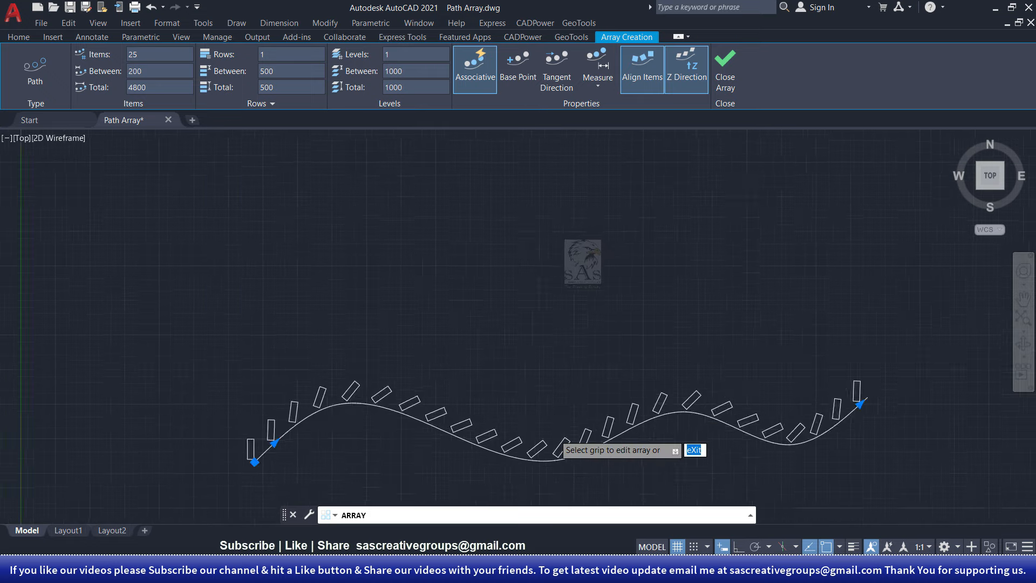
pyautogui.scroll(5, 546, 428)
pyautogui.moveTo(397, 440); pyautogui.dragTo(401, 412, button='middle')
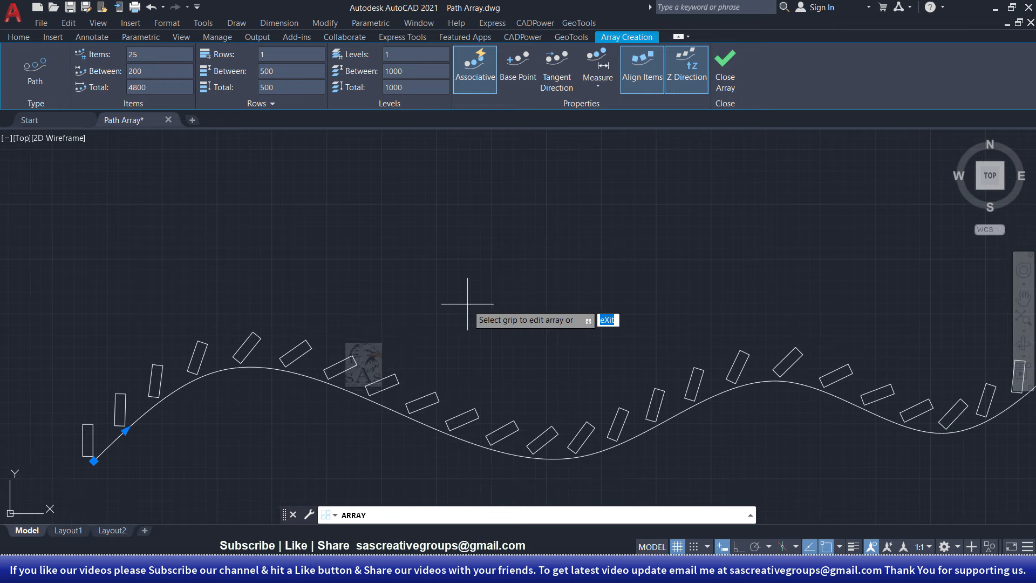
pyautogui.click(478, 79)
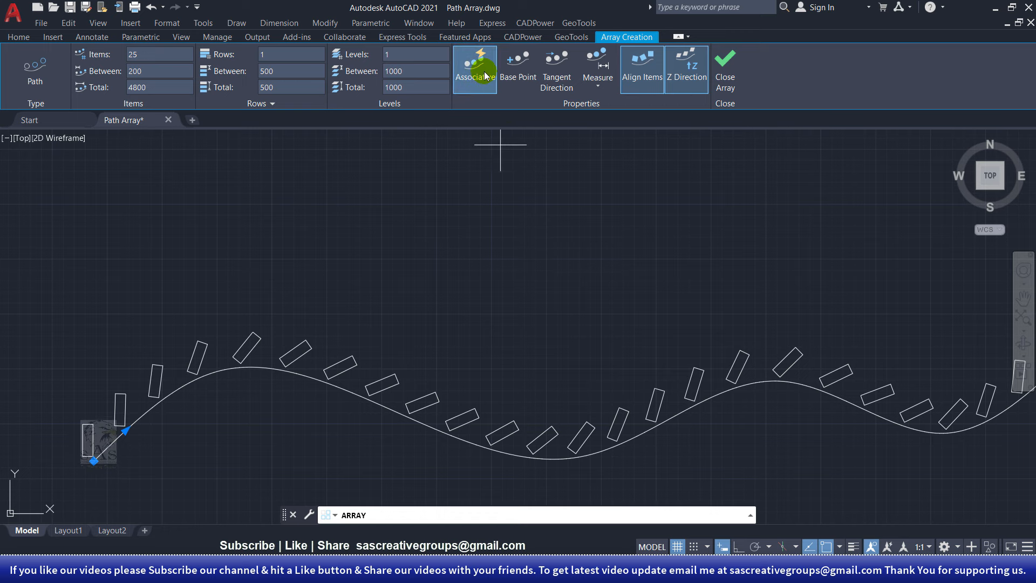
# Set the array's tangent direction with two points of a horizontal vector running along positive X, just below the curve's start
pyautogui.moveTo(127, 351); pyautogui.dragTo(127, 333, button='middle')
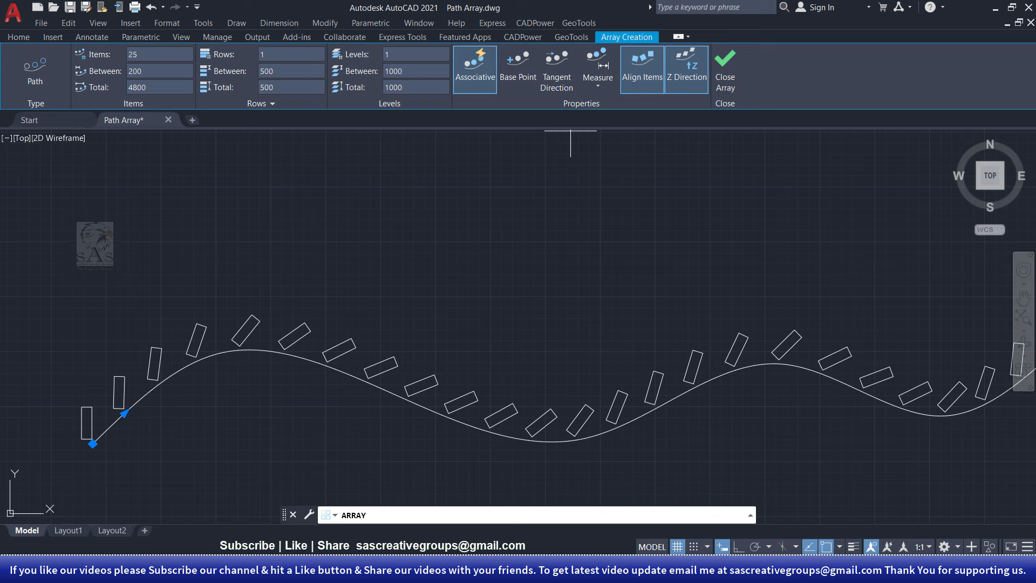
pyautogui.moveTo(400, 284)
pyautogui.mouseDown(button='middle')
pyautogui.moveTo(474, 273)
pyautogui.moveTo(460, 296)
pyautogui.mouseUp(button='middle')
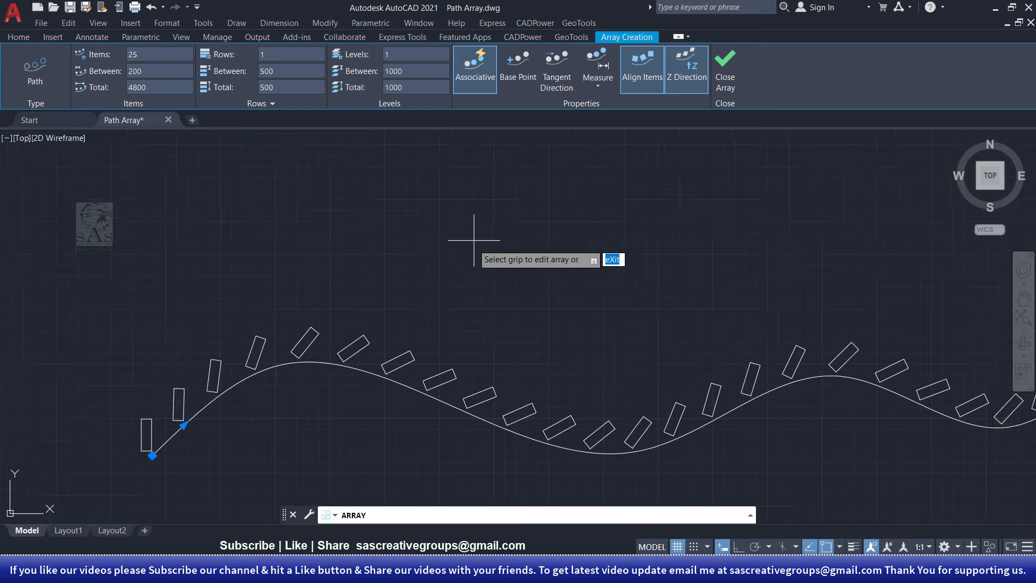
pyautogui.scroll(-2, 480, 238)
pyautogui.scroll(2, 507, 226)
pyautogui.moveTo(389, 330); pyautogui.dragTo(400, 298, button='middle')
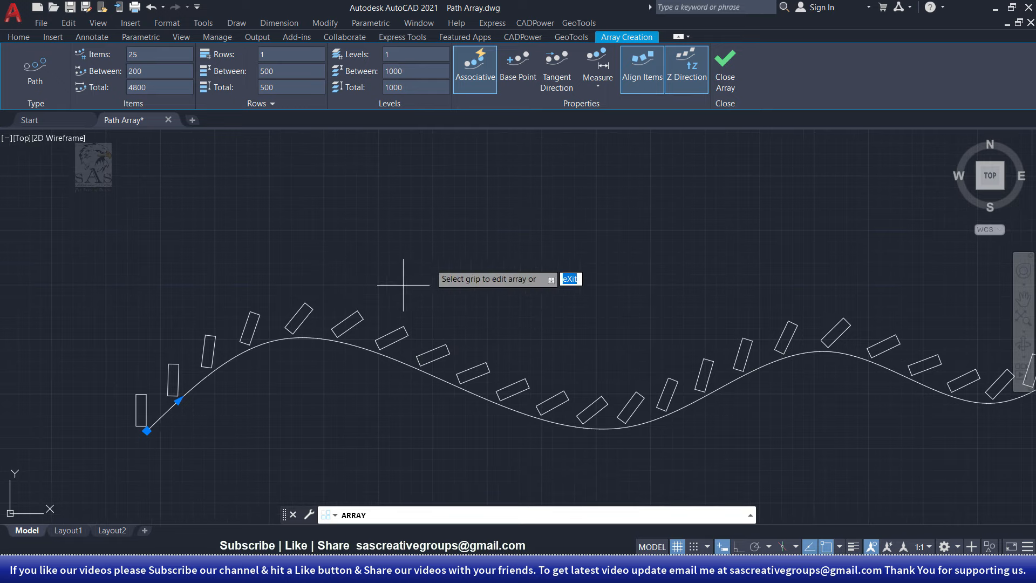
pyautogui.click(556, 63)
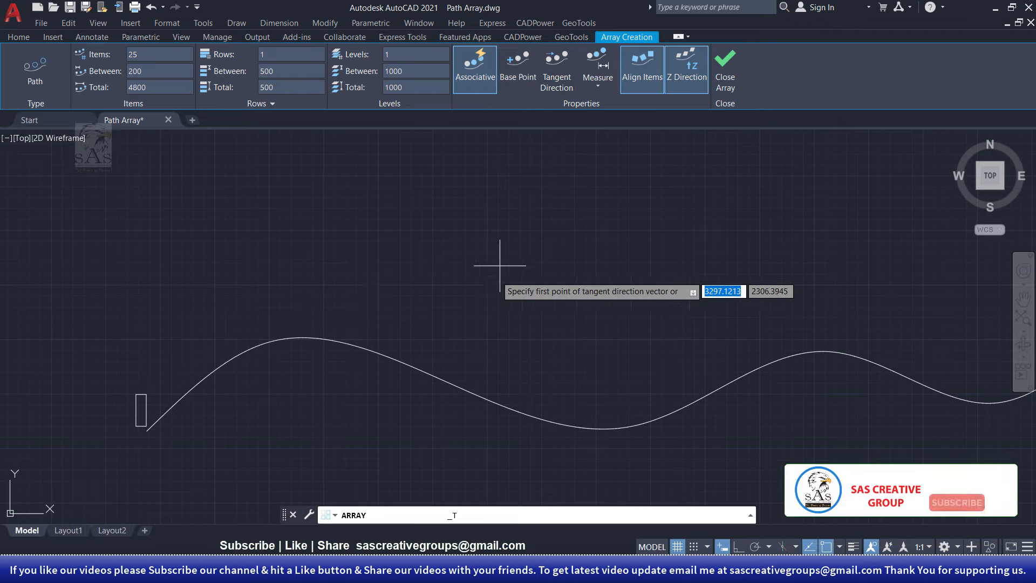
pyautogui.moveTo(376, 368)
pyautogui.mouseDown(button='middle')
pyautogui.moveTo(423, 249)
pyautogui.moveTo(444, 263)
pyautogui.mouseUp(button='middle')
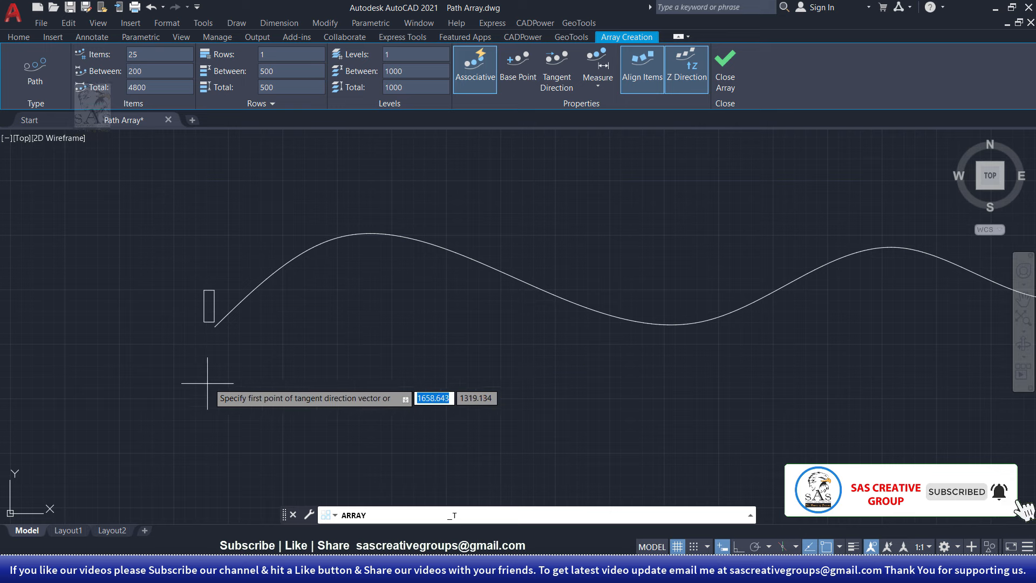
pyautogui.click(214, 352)
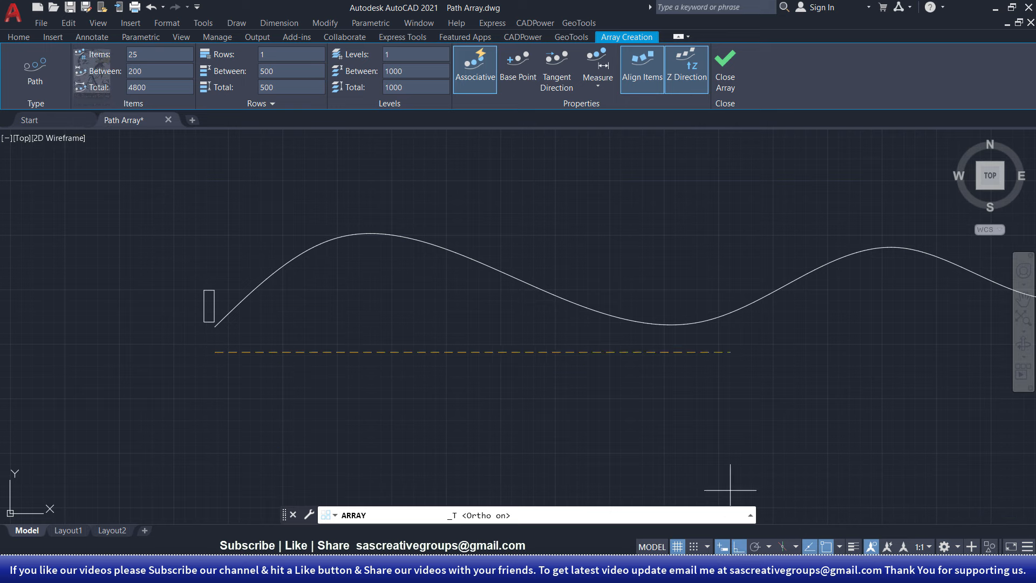
pyautogui.click(280, 353)
pyautogui.scroll(-4, 376, 306)
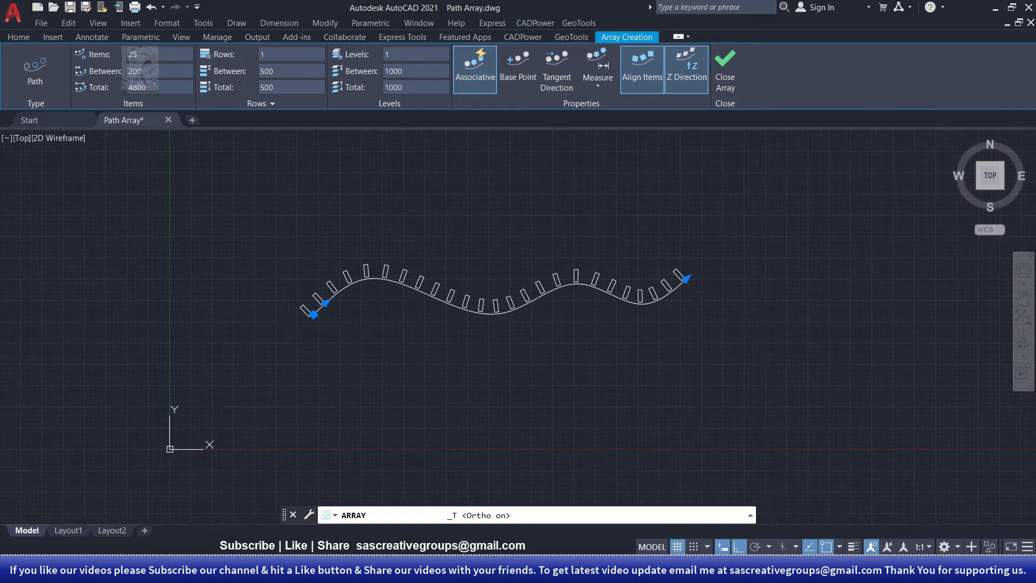
pyautogui.scroll(4, 334, 313)
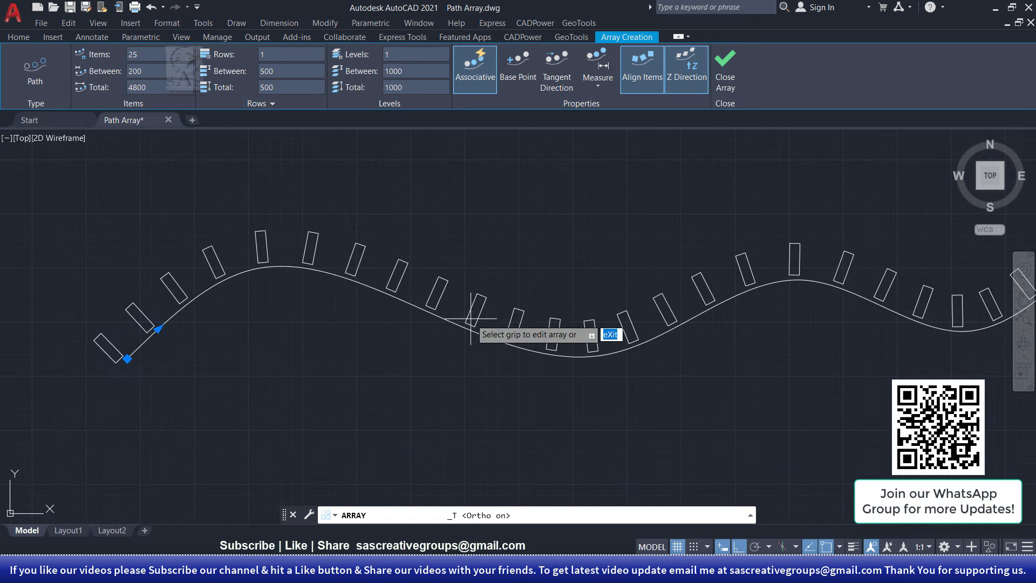
# Specify the tangent direction again with another horizontal vector below the start of the curve
pyautogui.scroll(-2, 473, 321)
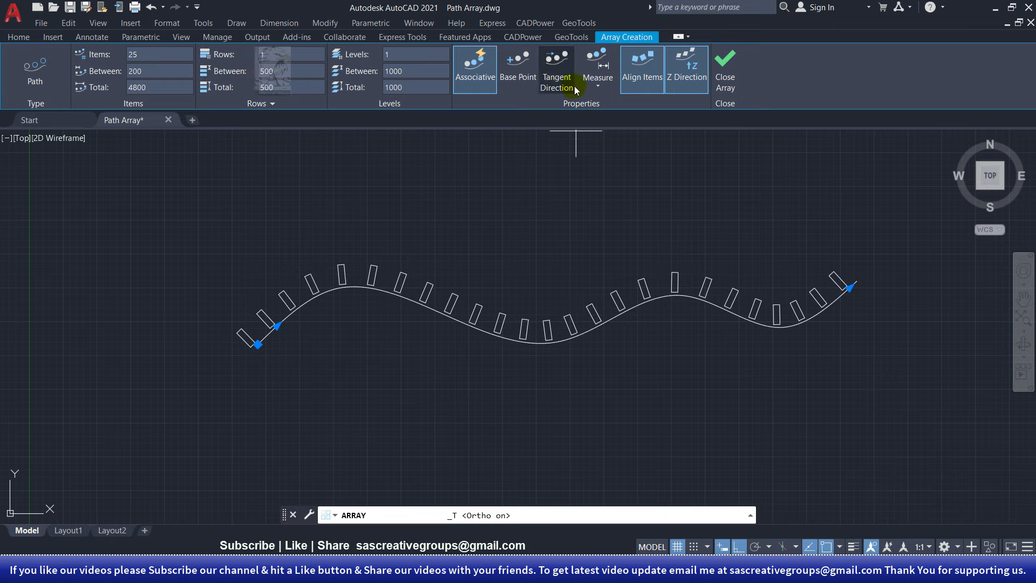
pyautogui.click(558, 69)
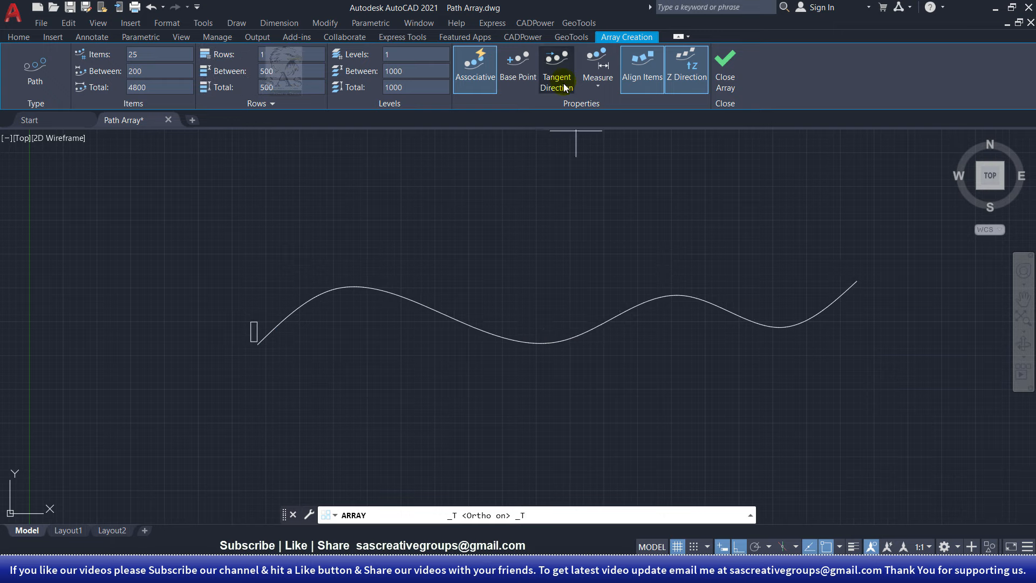
pyautogui.click(291, 372)
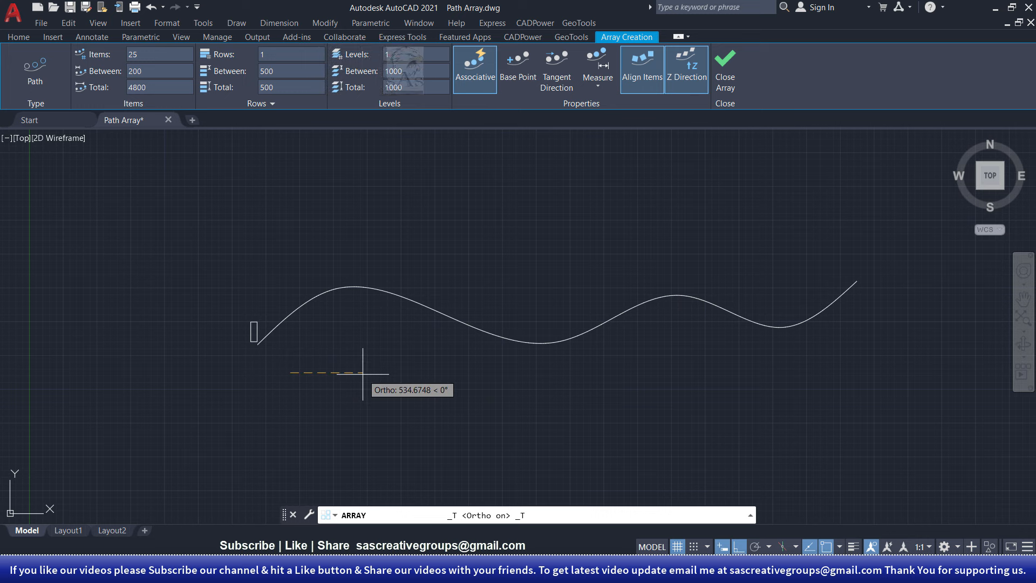
pyautogui.click(209, 370)
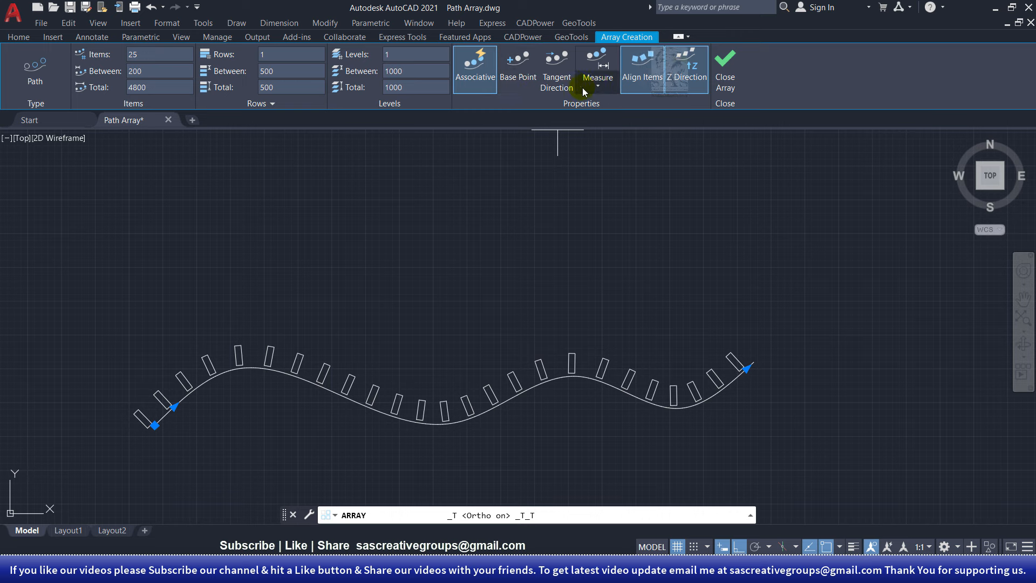
# Try the alternative method for spacing the items along the path and return to Measure
pyautogui.click(599, 87)
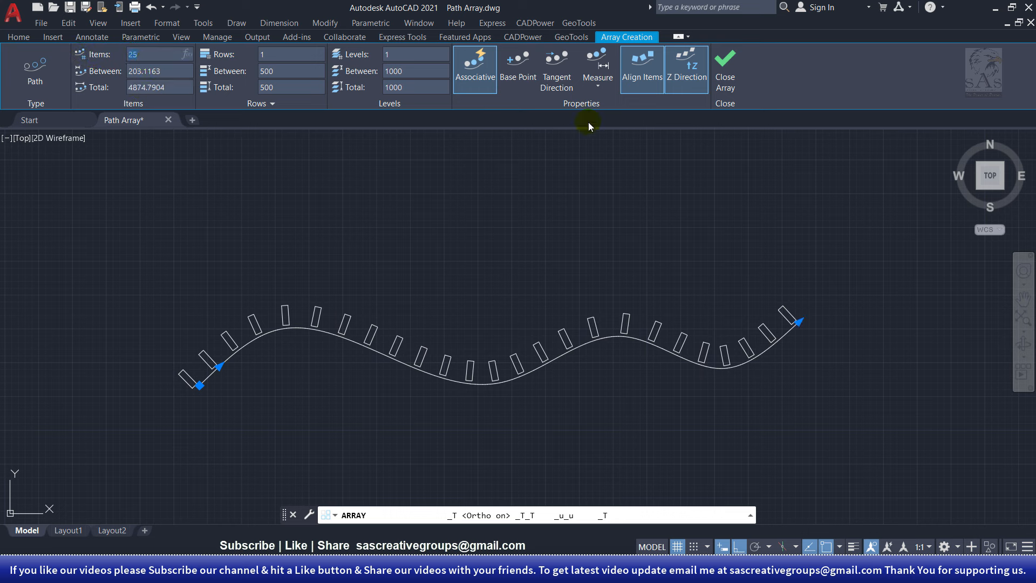
pyautogui.click(783, 91)
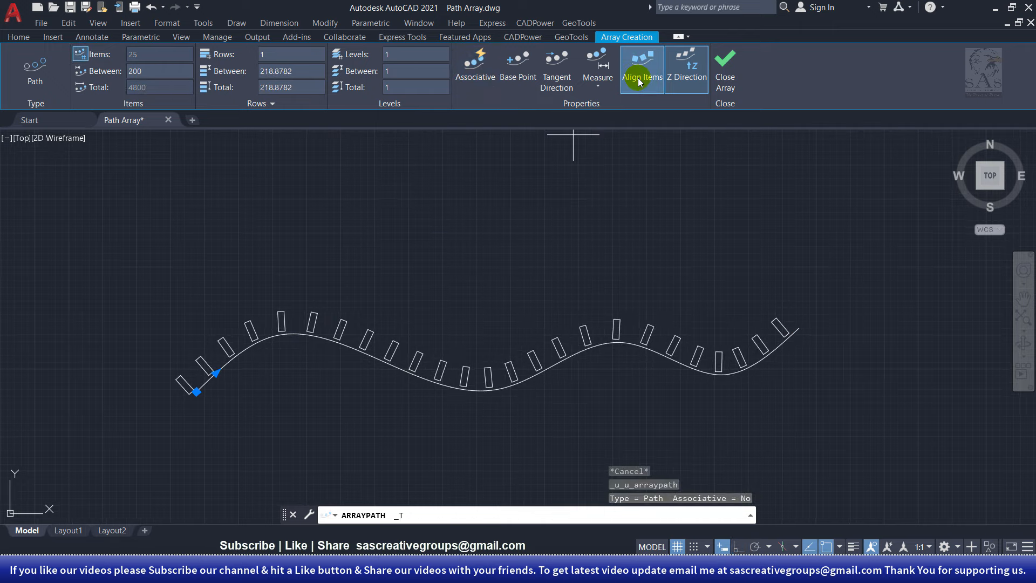
# Turn off Align Items and inspect how the rectangles are oriented along the curve
pyautogui.click(648, 69)
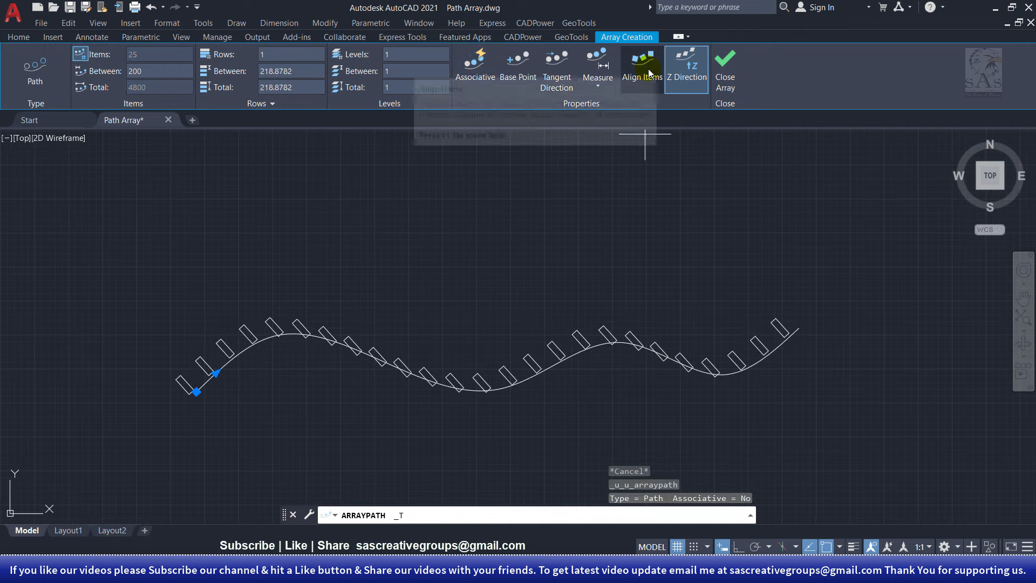
pyautogui.scroll(3, 231, 358)
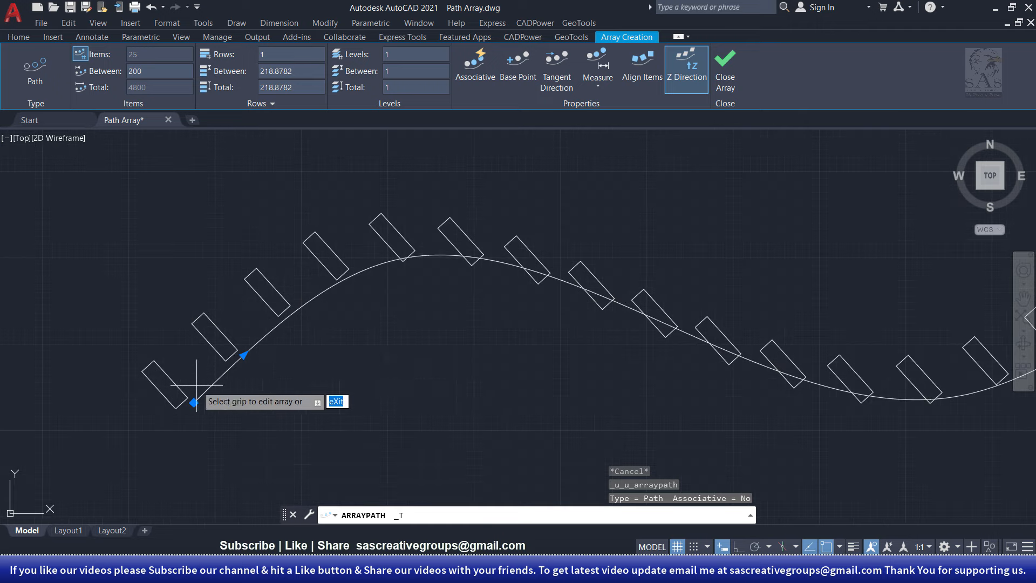
pyautogui.scroll(-3, 323, 345)
pyautogui.scroll(3, 421, 342)
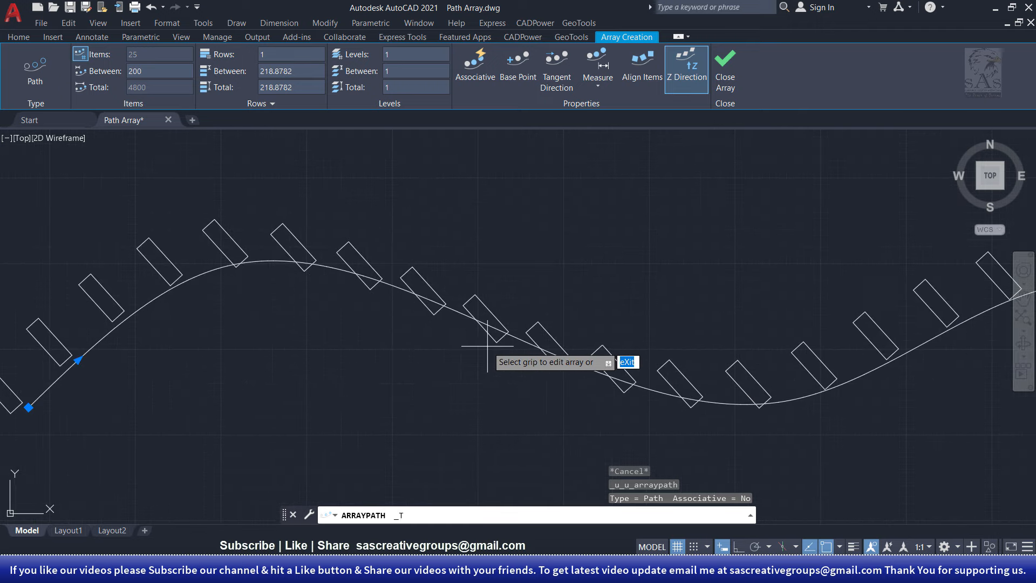
pyautogui.scroll(-2, 485, 351)
pyautogui.scroll(1, 470, 353)
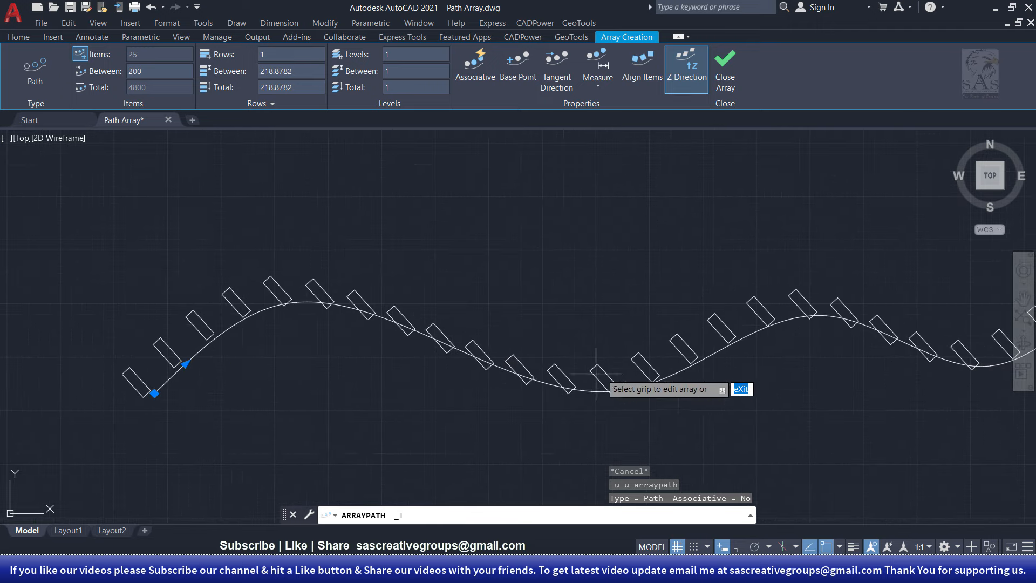
# Turn Align Items back on and compare the orientation of the rectangles along the curve
pyautogui.click(644, 54)
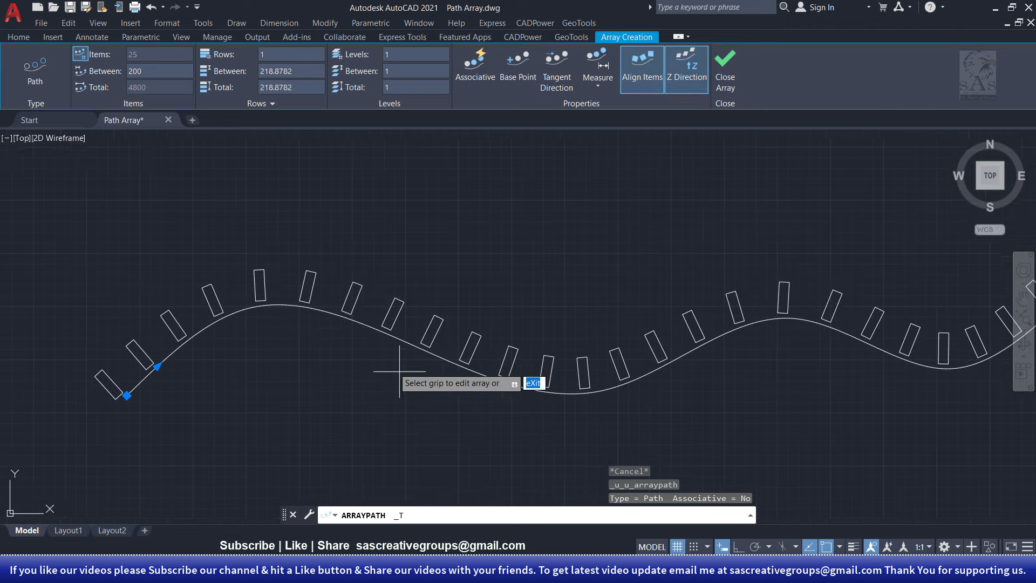
pyautogui.scroll(2, 378, 377)
pyautogui.scroll(-3, 372, 356)
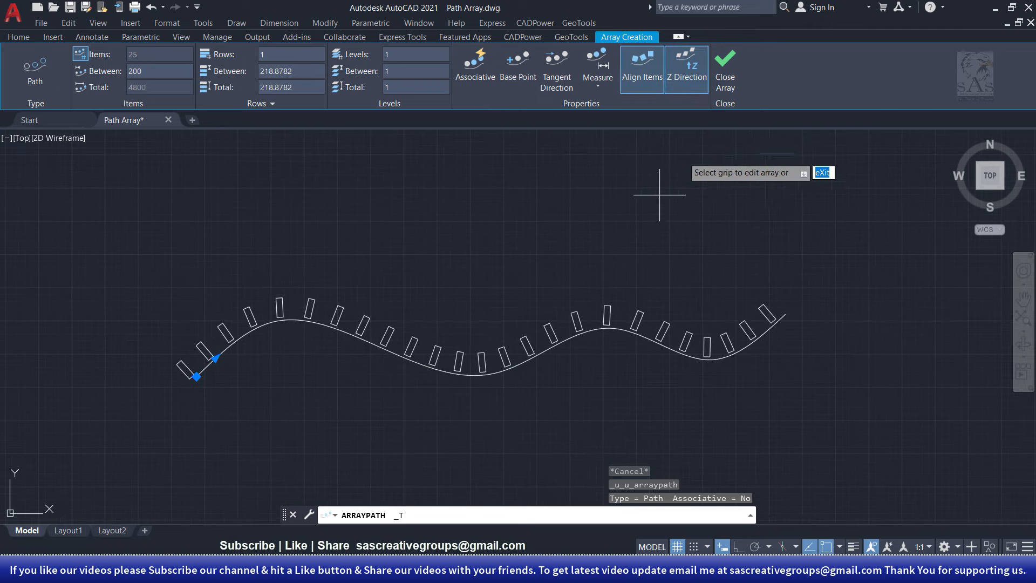
# Recreate the path array with Associative, Align Items and Z Direction on, and finish it
pyautogui.click(656, 81)
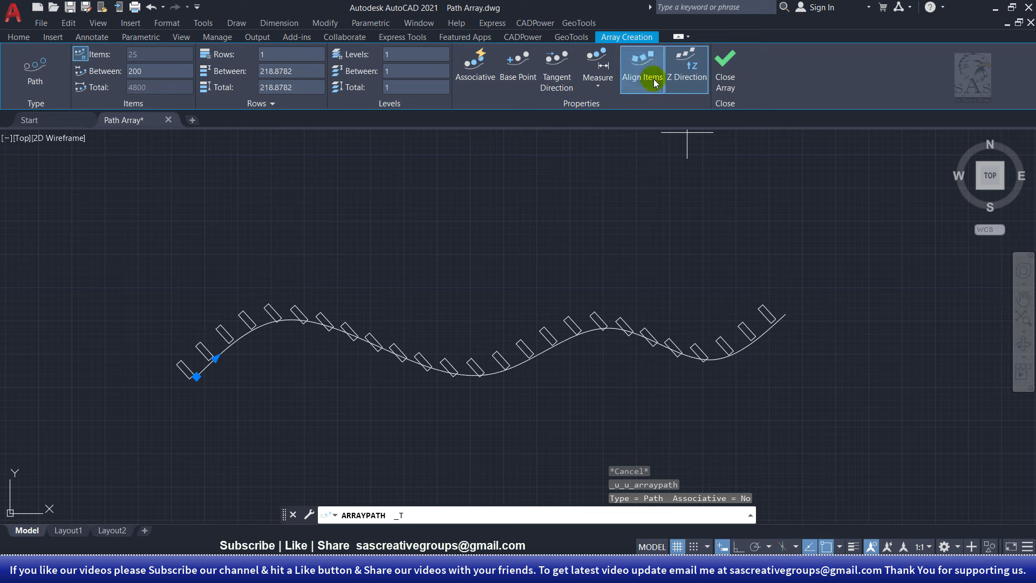
pyautogui.click(688, 79)
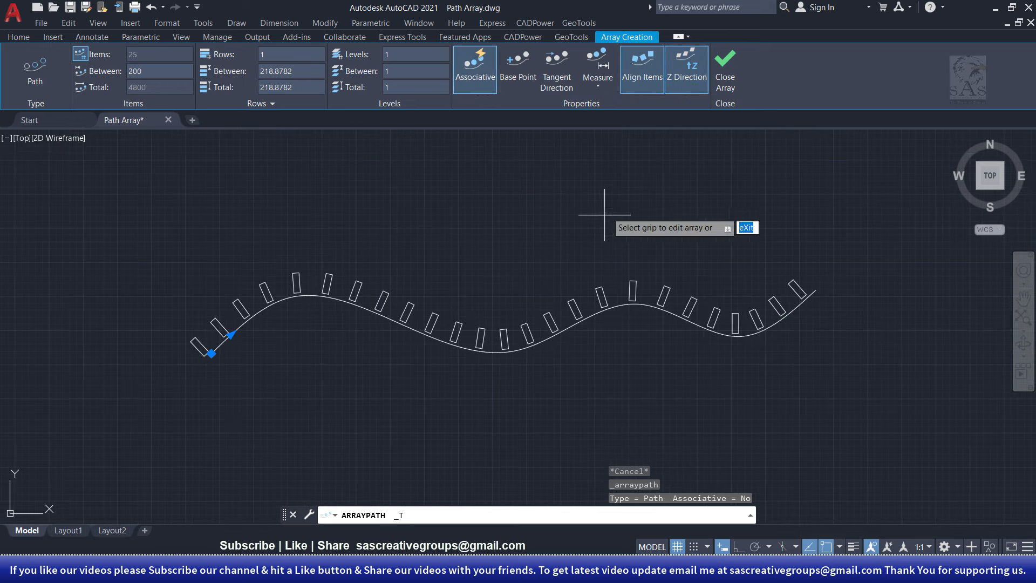
pyautogui.click(711, 85)
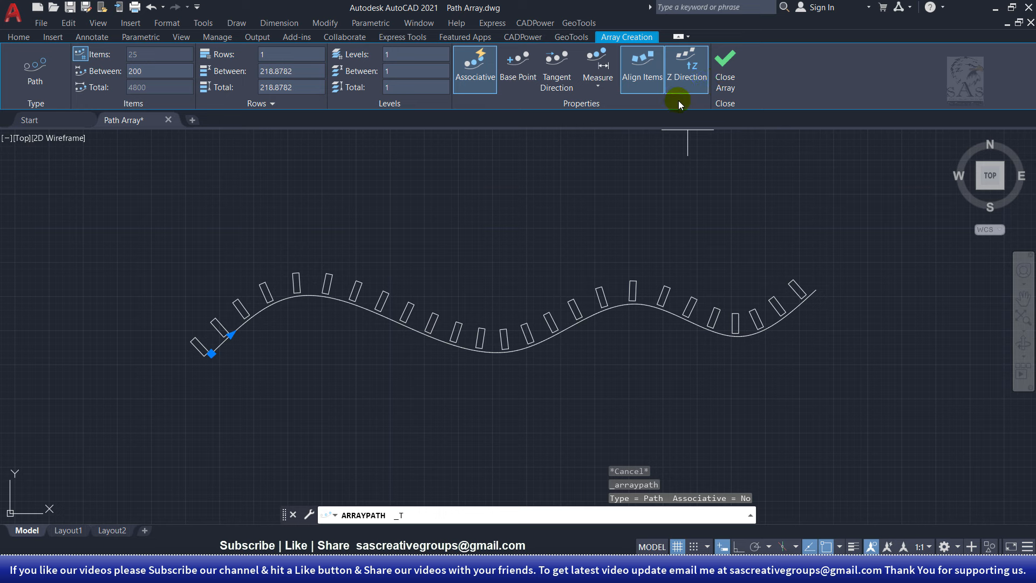
pyautogui.click(691, 84)
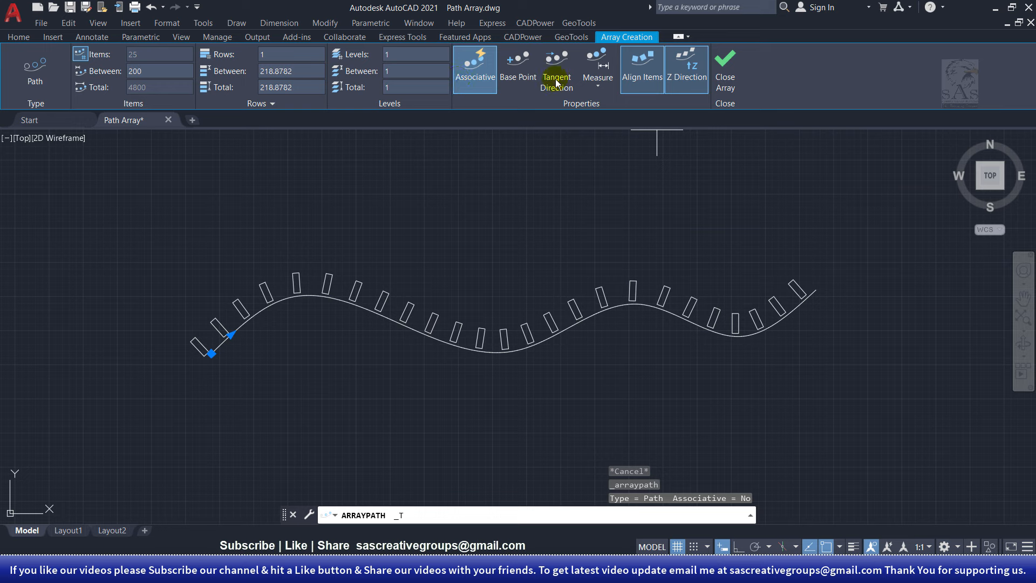
pyautogui.click(713, 76)
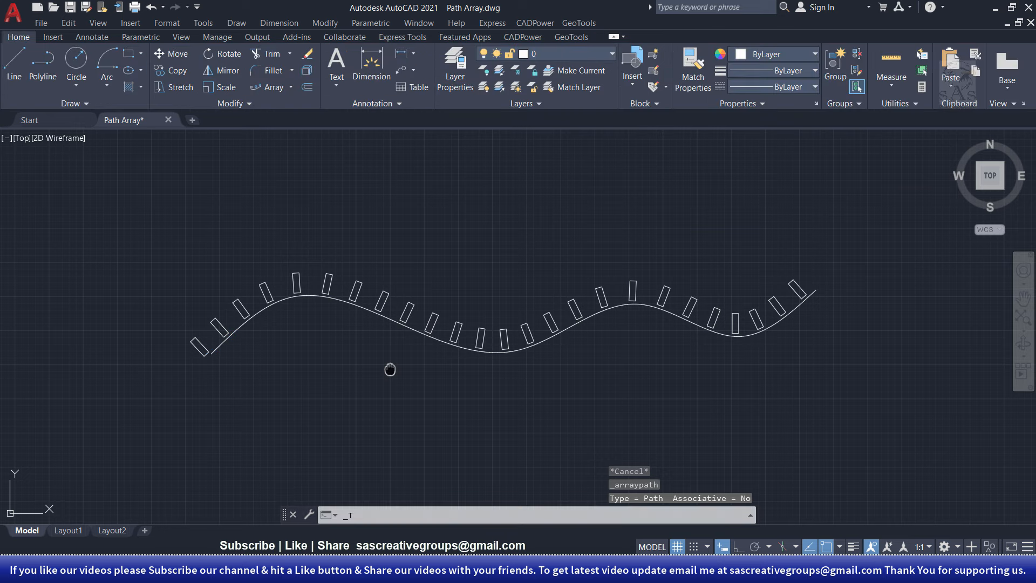
pyautogui.moveTo(388, 366); pyautogui.dragTo(415, 346, button='middle')
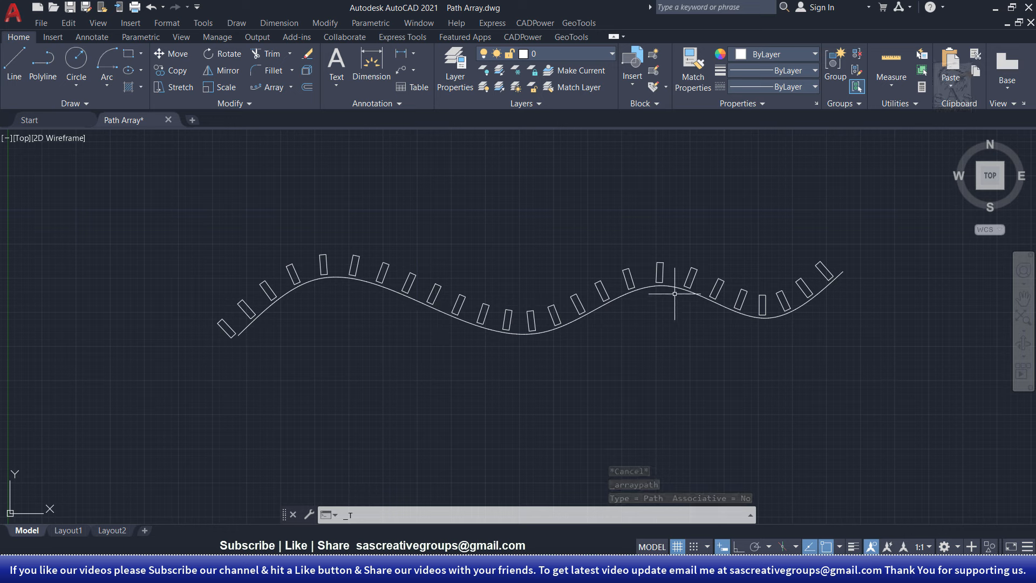
# Open the path array's source objects for editing through the first rectangle at the start of the curve
pyautogui.click(224, 324)
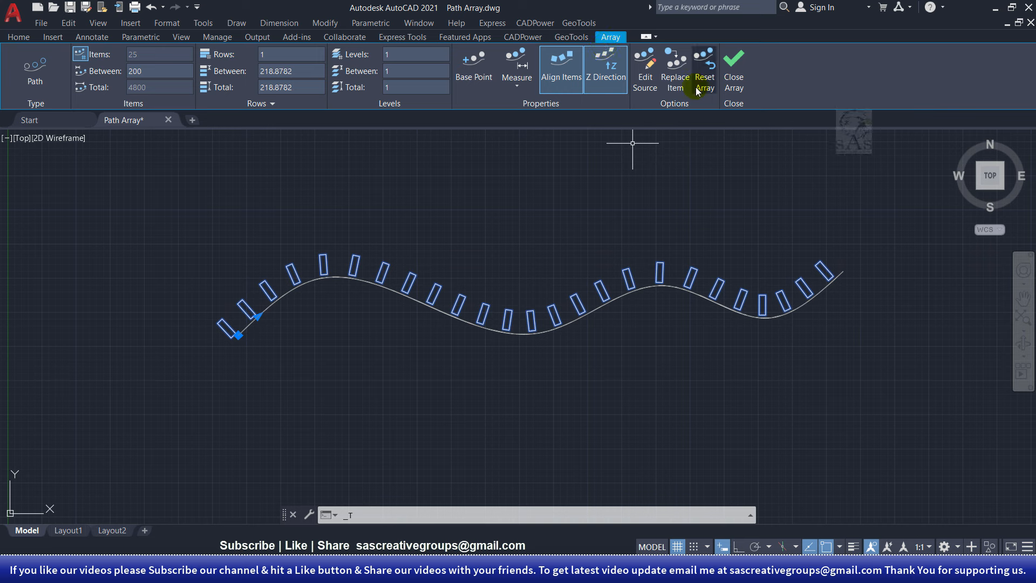
pyautogui.click(645, 73)
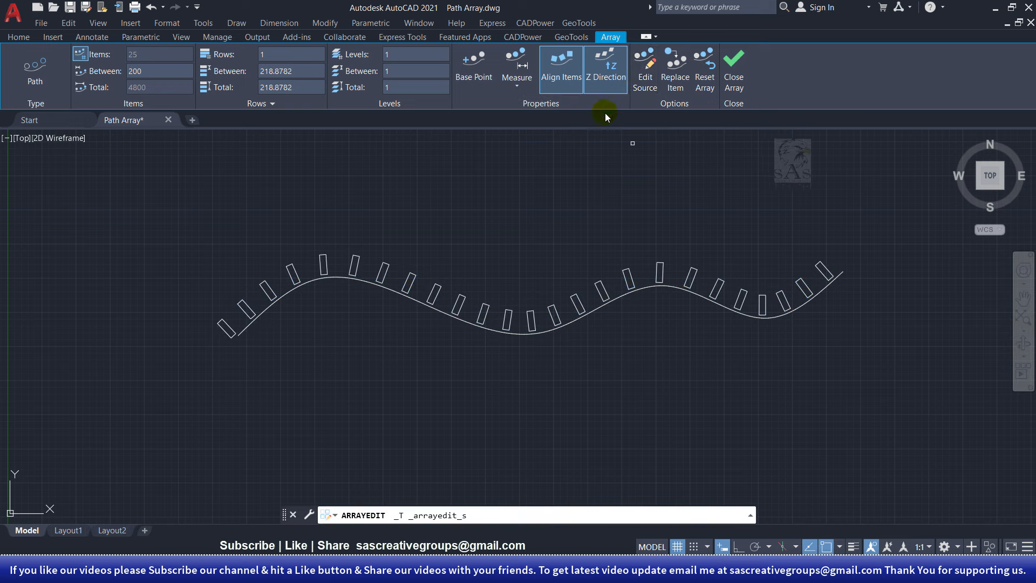
pyautogui.scroll(4, 215, 337)
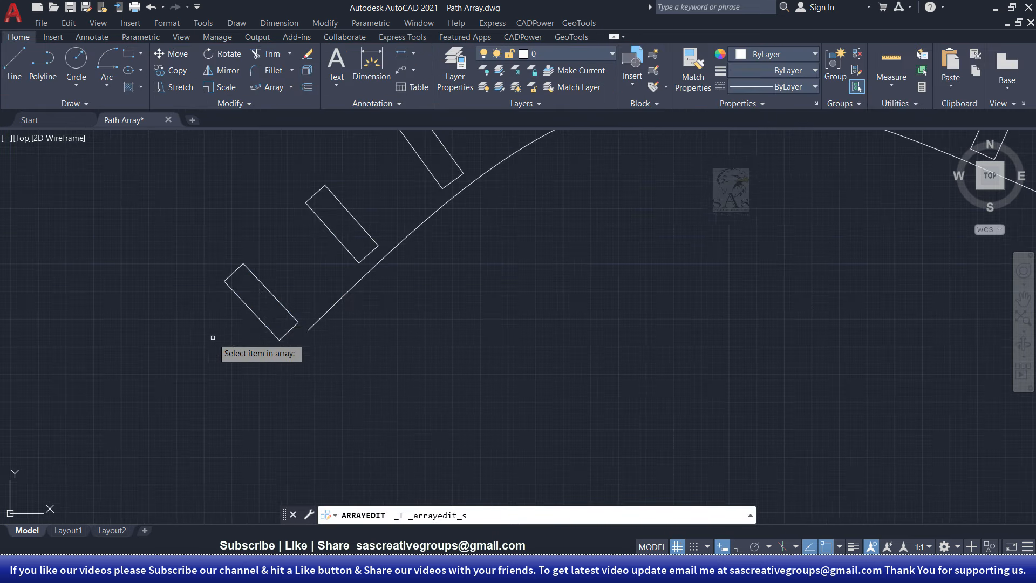
pyautogui.click(277, 296)
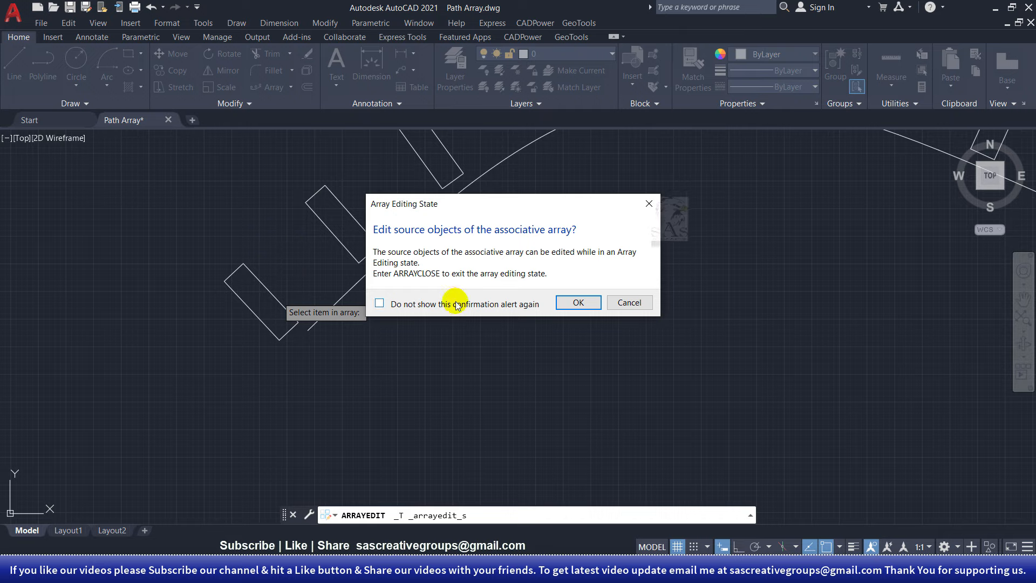
pyautogui.click(577, 302)
# Draw a small circle at the centre of the source rectangle
pyautogui.click(76, 63)
pyautogui.scroll(5, 256, 322)
pyautogui.moveTo(279, 278); pyautogui.dragTo(271, 332, button='middle')
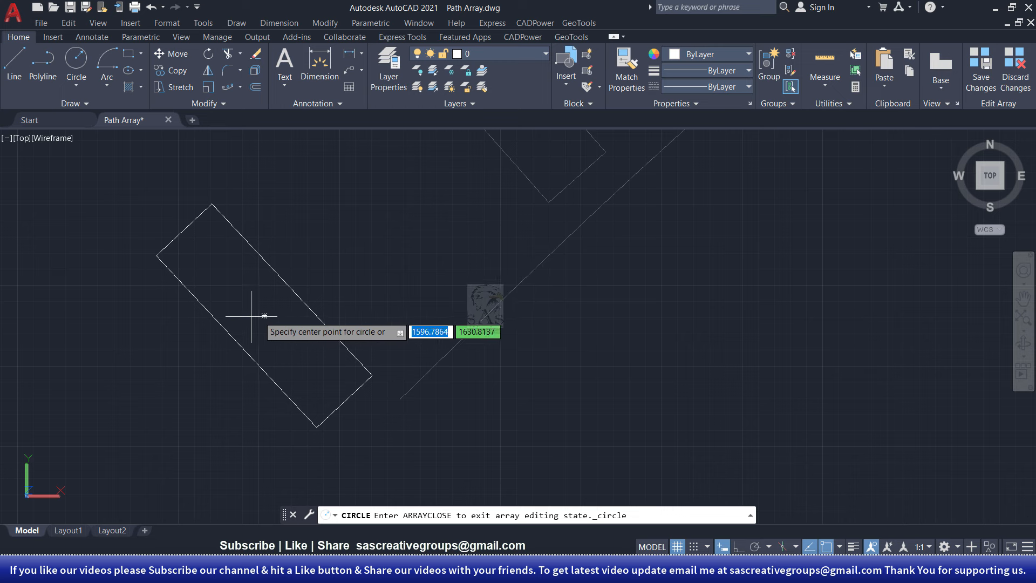
pyautogui.click(265, 316)
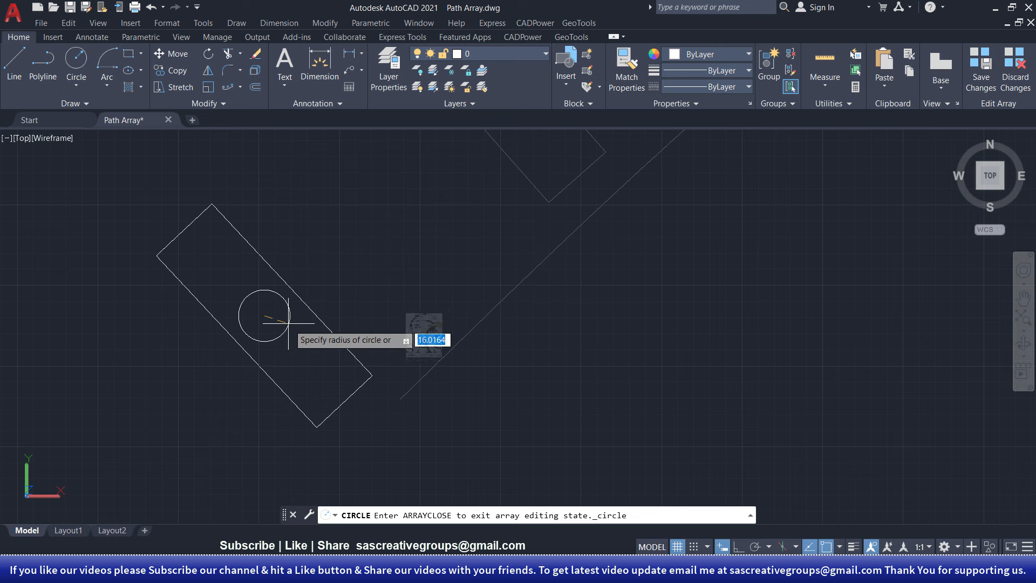
pyautogui.moveTo(288, 324)
pyautogui.mouseDown(button='middle')
pyautogui.moveTo(278, 316)
pyautogui.moveTo(240, 432)
pyautogui.moveTo(223, 405)
pyautogui.mouseUp(button='middle')
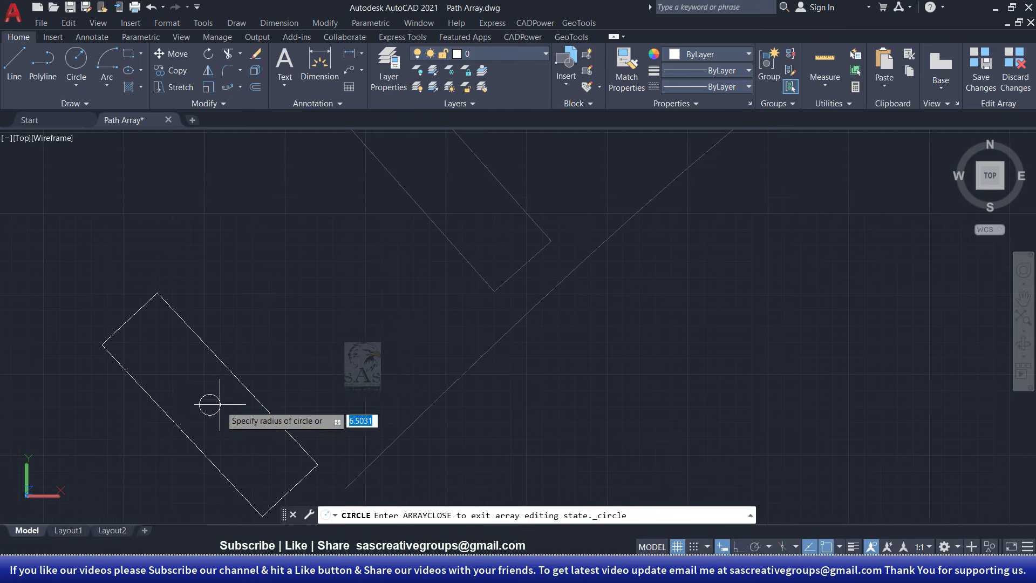
pyautogui.click(228, 413)
# Save the source edits to the whole path array and leave the array editing state
pyautogui.scroll(-10, 303, 384)
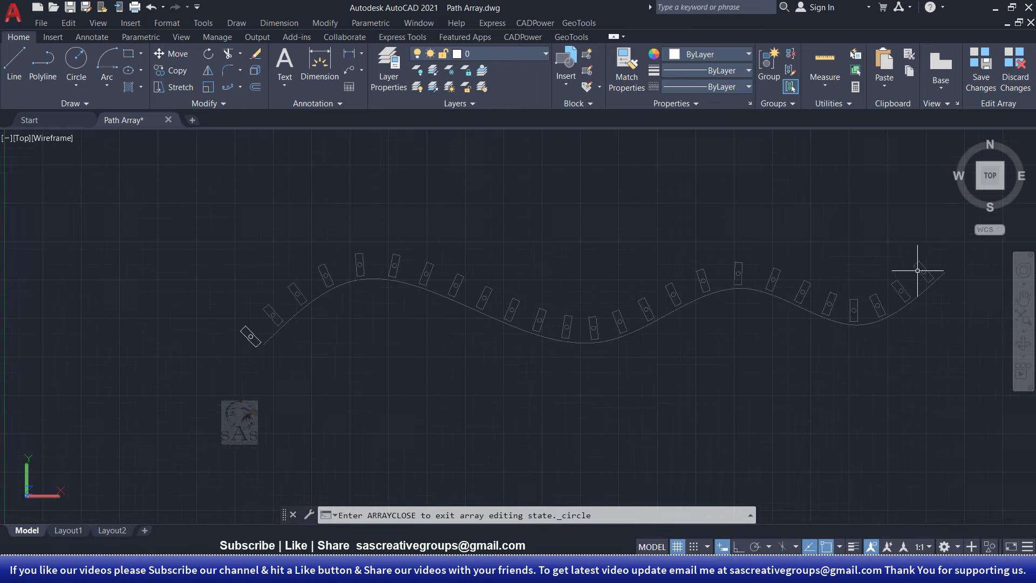
pyautogui.click(979, 68)
pyautogui.scroll(-2, 315, 331)
pyautogui.scroll(2, 315, 331)
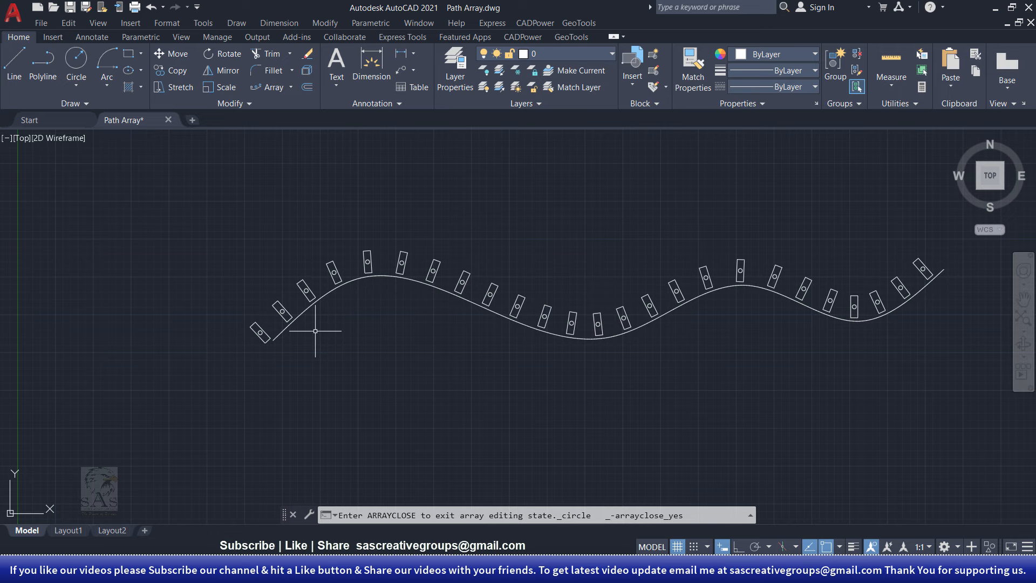
pyautogui.scroll(2, 312, 333)
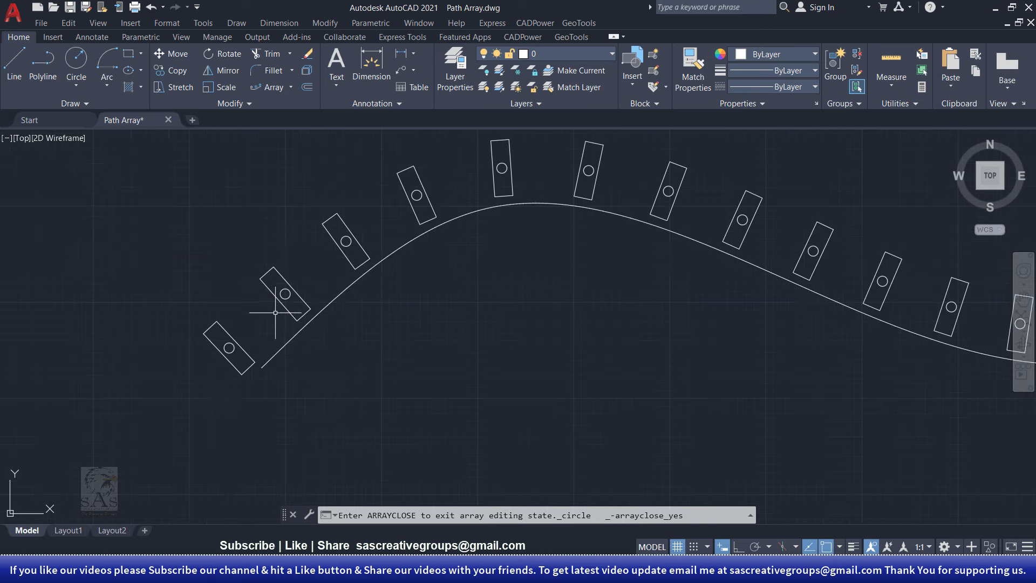
pyautogui.moveTo(291, 284); pyautogui.dragTo(231, 324)
pyautogui.scroll(2, 222, 327)
pyautogui.moveTo(223, 327); pyautogui.dragTo(150, 376, button='middle')
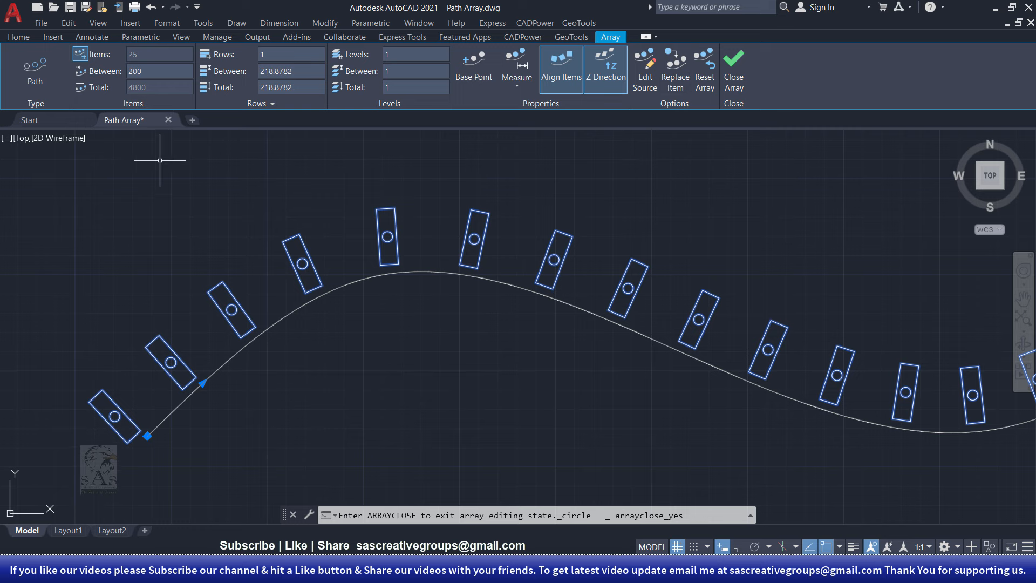
pyautogui.press('Escape')
pyautogui.press('Escape')
# Draw a separate horizontal rectangle about 140 units wide just below the start of the curve
pyautogui.click(129, 53)
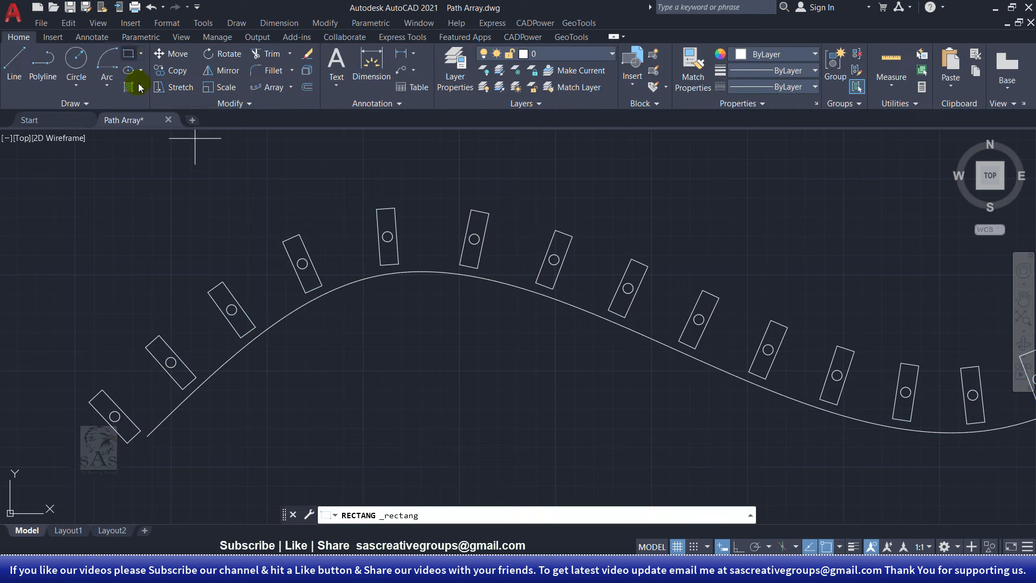
pyautogui.moveTo(175, 521); pyautogui.dragTo(267, 406, button='middle')
pyautogui.click(239, 369)
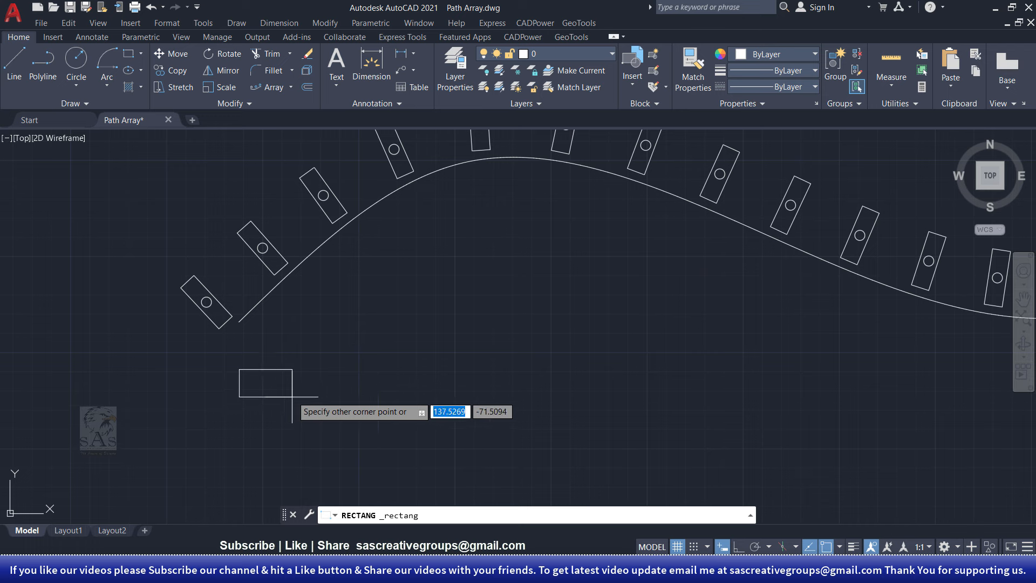
pyautogui.click(292, 392)
# Draw a diagonal line across the new rectangle from its upper-right corner to its lower-left corner
pyautogui.click(14, 74)
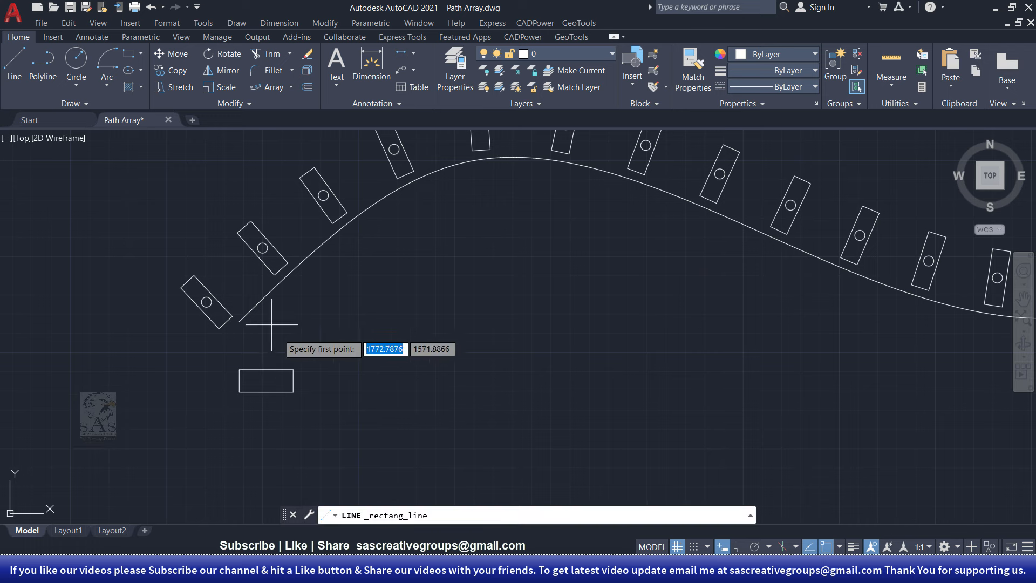
pyautogui.click(293, 370)
pyautogui.click(239, 392)
pyautogui.press('Escape')
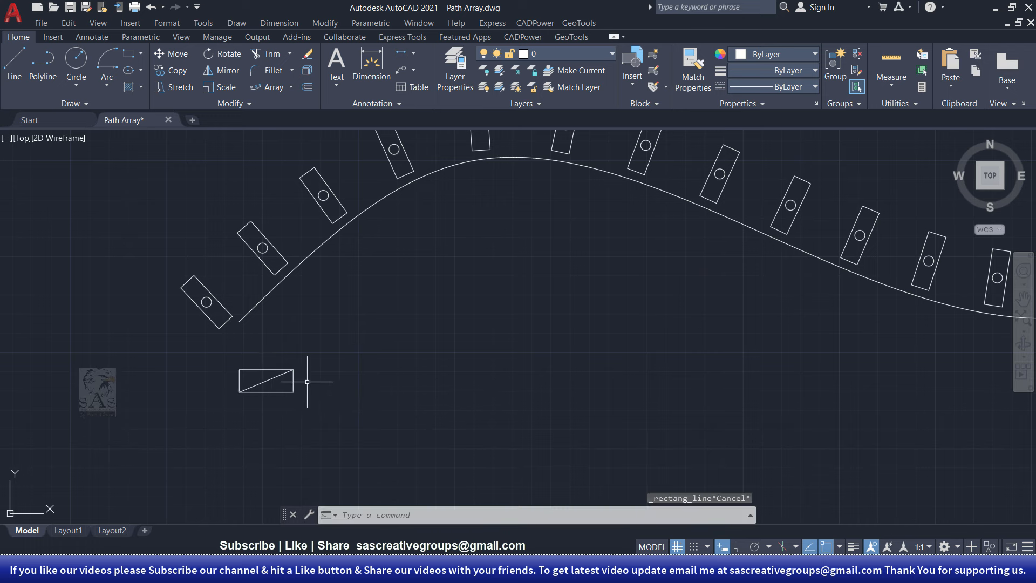
pyautogui.click(303, 351)
pyautogui.click(243, 392)
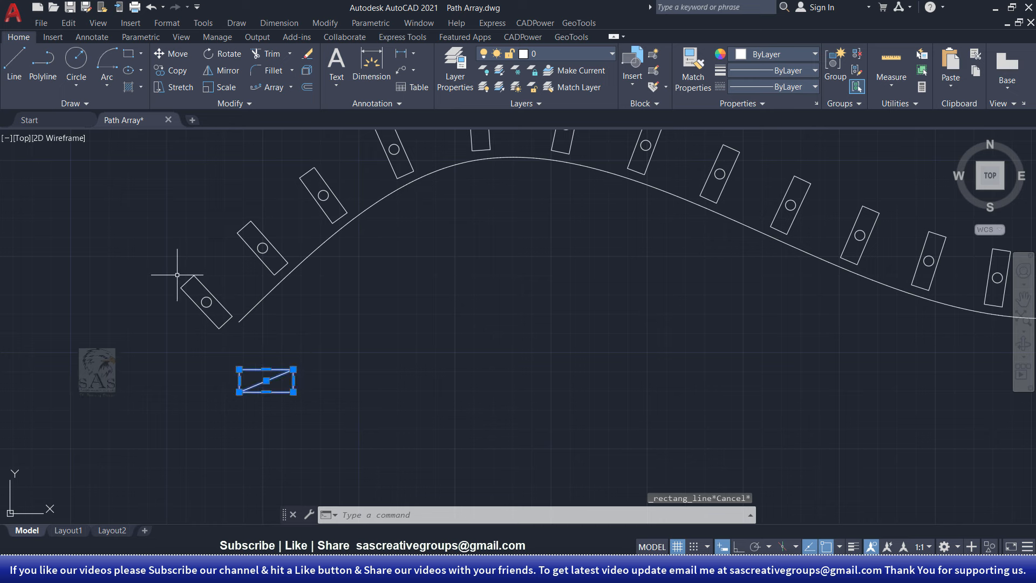
pyautogui.press('Escape')
pyautogui.press('Escape')
# Start Replace Item on the path array, using the rectangle with its diagonal as replacement and its centre as base point
pyautogui.click(241, 238)
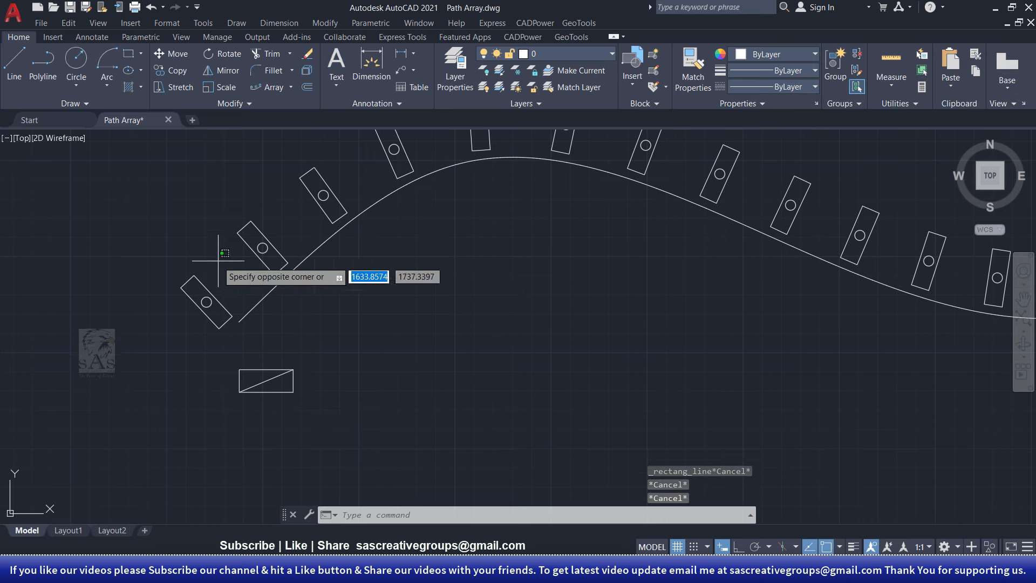
pyautogui.click(165, 324)
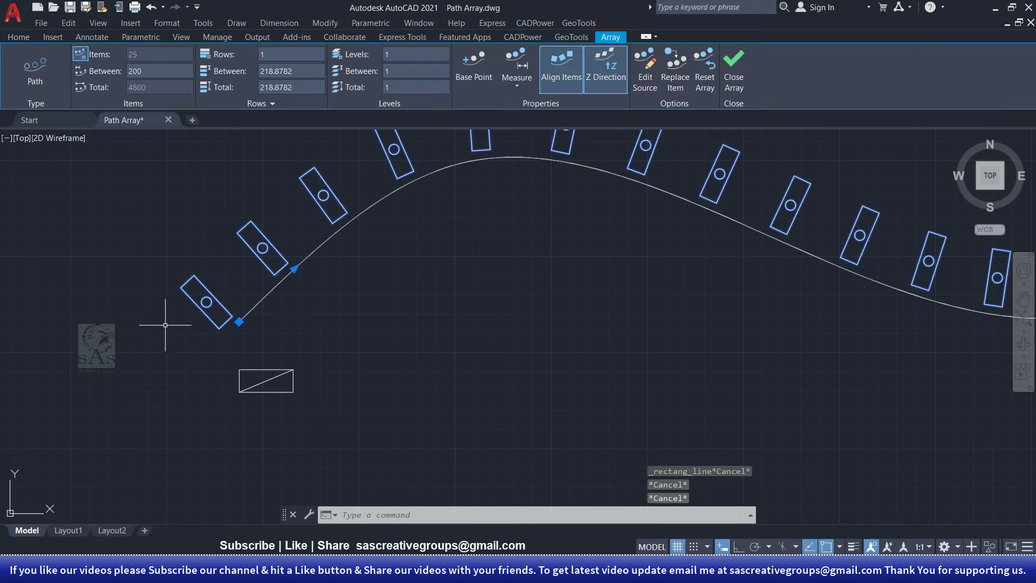
pyautogui.click(675, 70)
pyautogui.click(357, 375)
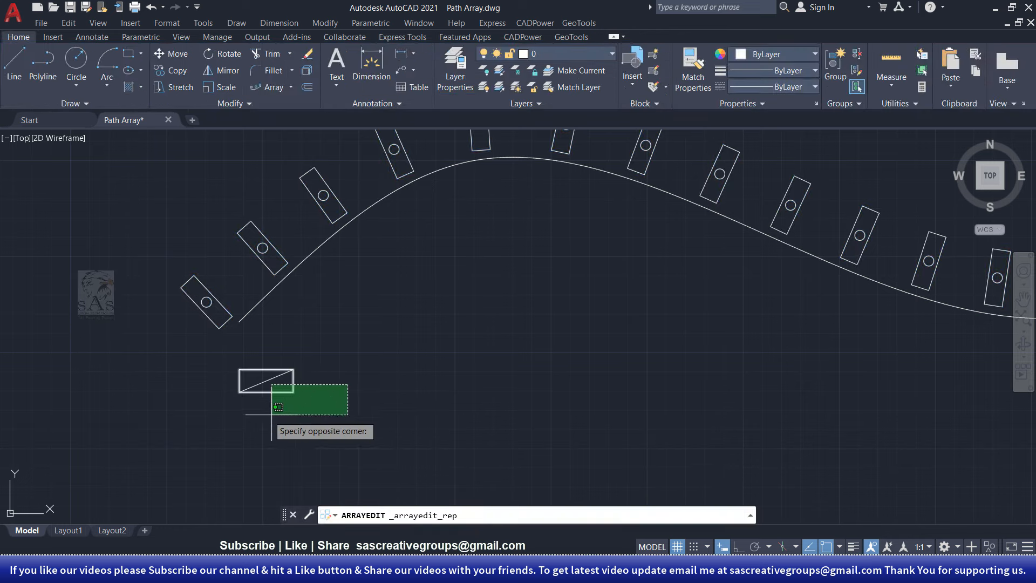
pyautogui.click(197, 413)
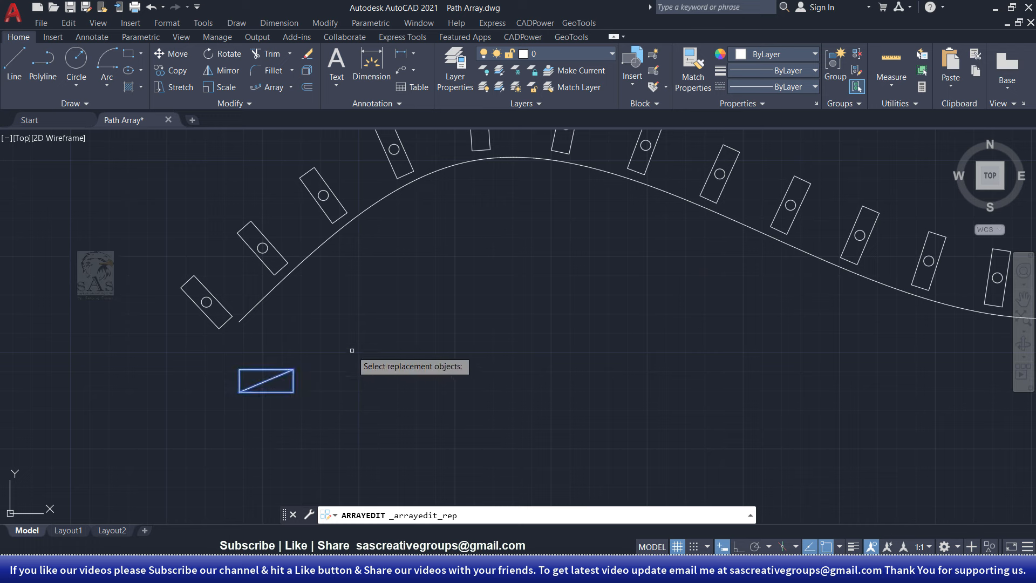
pyautogui.press('Return')
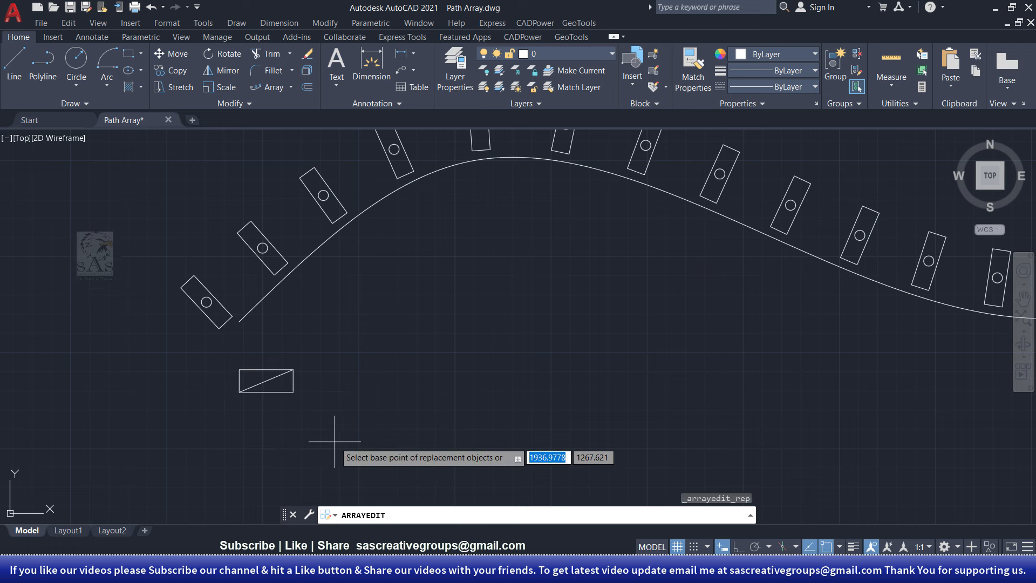
pyautogui.click(266, 381)
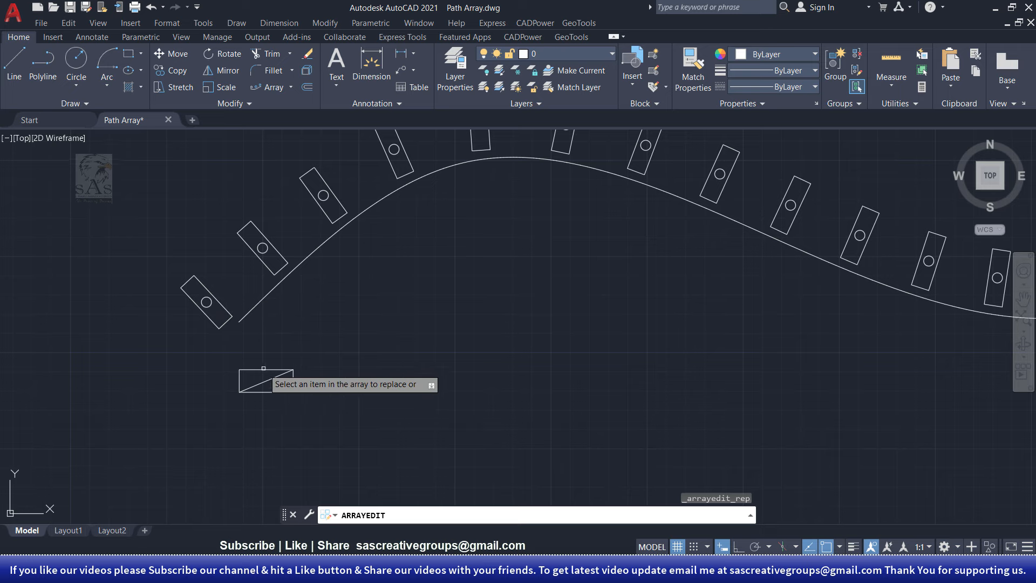
# Replace the first, third and eighth items along the curve with the diagonal-marked rectangle and finish the array edit
pyautogui.click(222, 256)
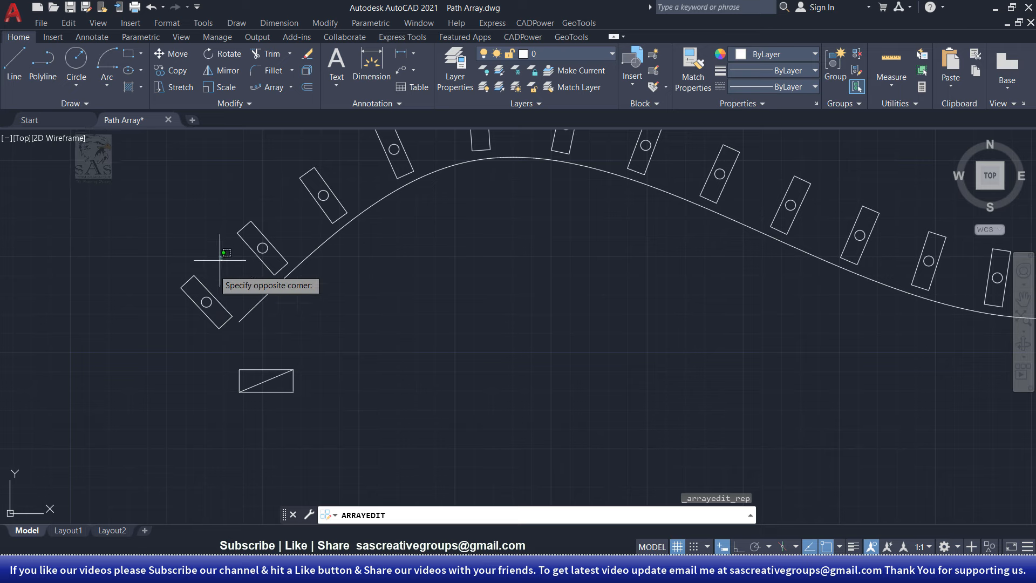
pyautogui.click(176, 328)
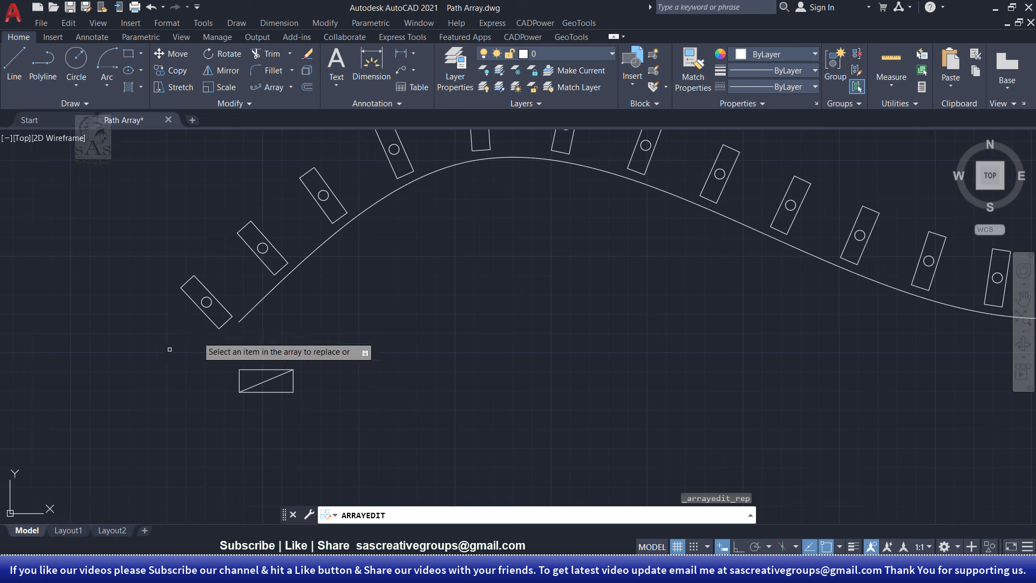
pyautogui.click(218, 305)
pyautogui.click(247, 333)
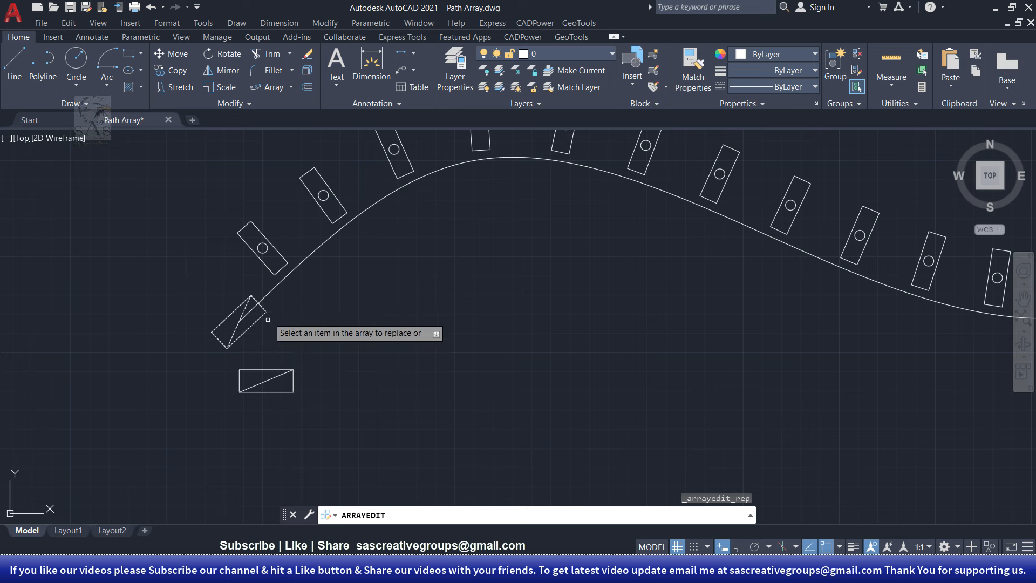
pyautogui.click(331, 192)
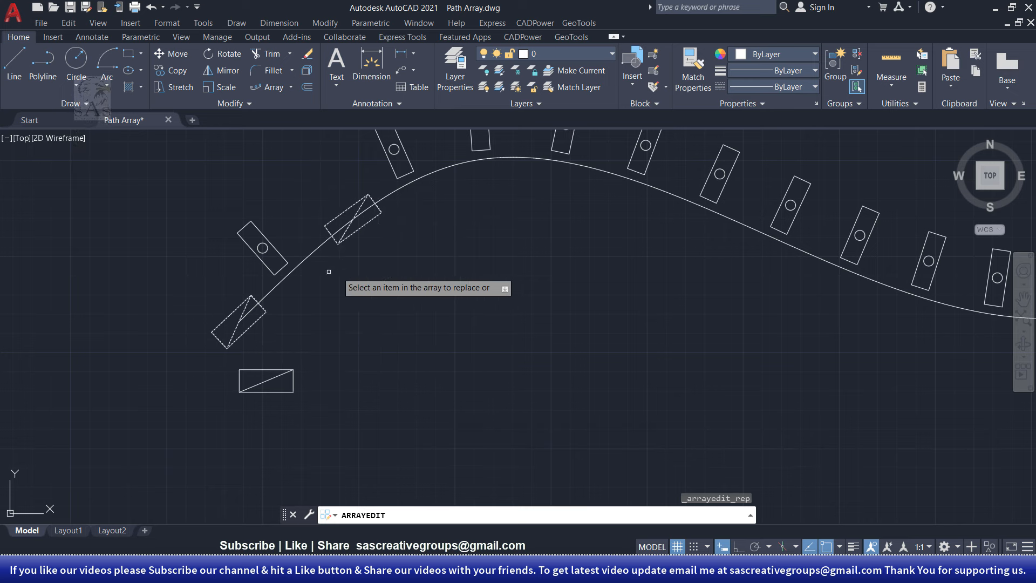
pyautogui.moveTo(452, 222); pyautogui.dragTo(273, 286, button='middle')
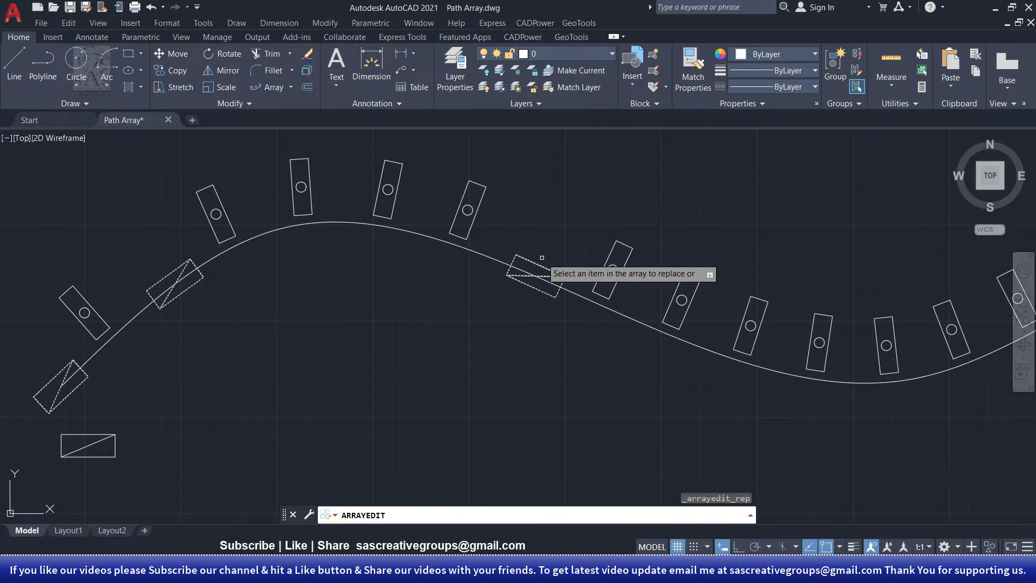
pyautogui.scroll(-2, 423, 319)
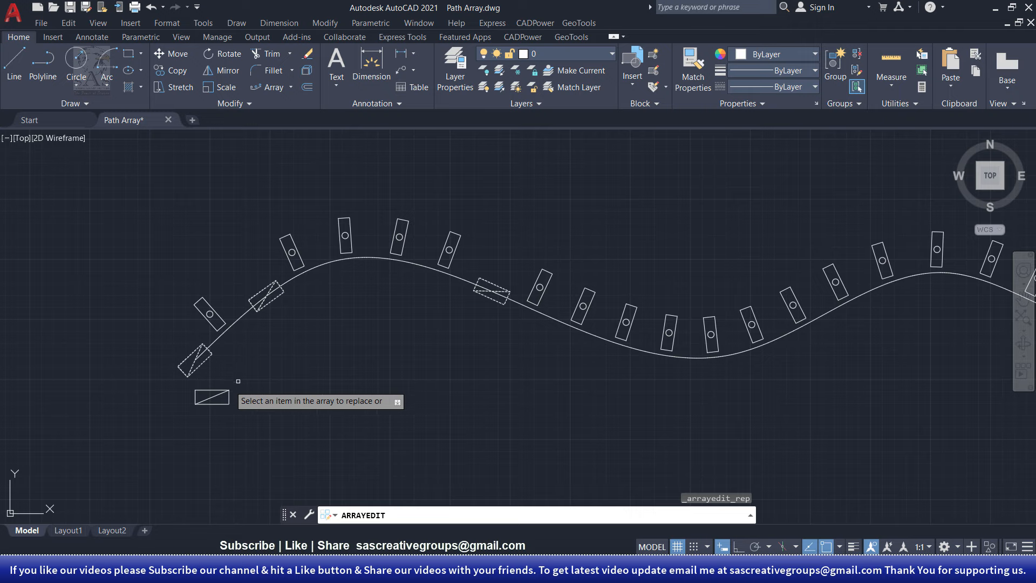
pyautogui.moveTo(287, 377); pyautogui.dragTo(250, 371, button='middle')
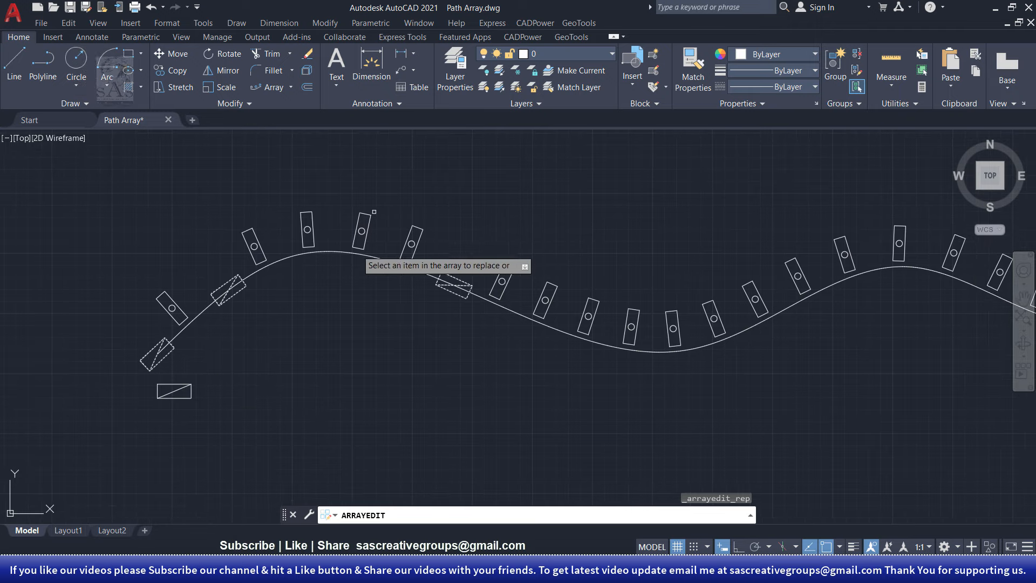
pyautogui.press('Escape')
pyautogui.rightClick(326, 367)
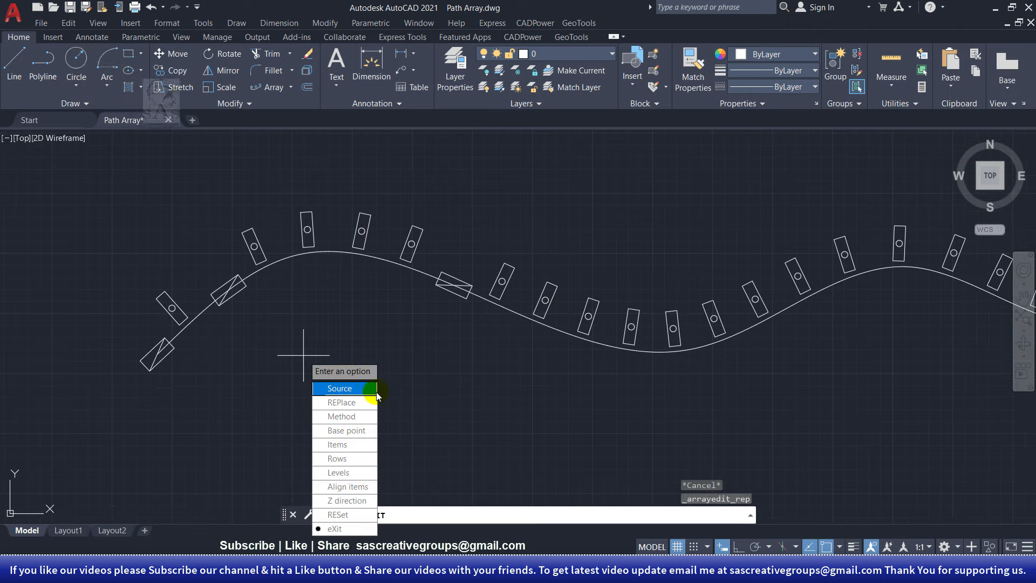
pyautogui.press('Escape')
# Reset the path array to restore its replaced items to the original source
pyautogui.moveTo(394, 351); pyautogui.dragTo(463, 344, button='middle')
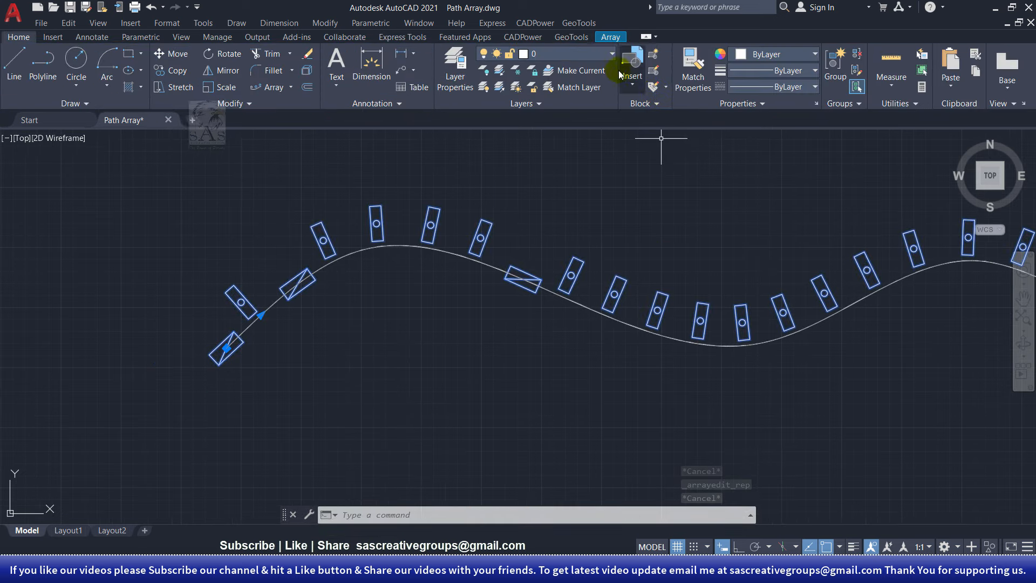
pyautogui.click(611, 37)
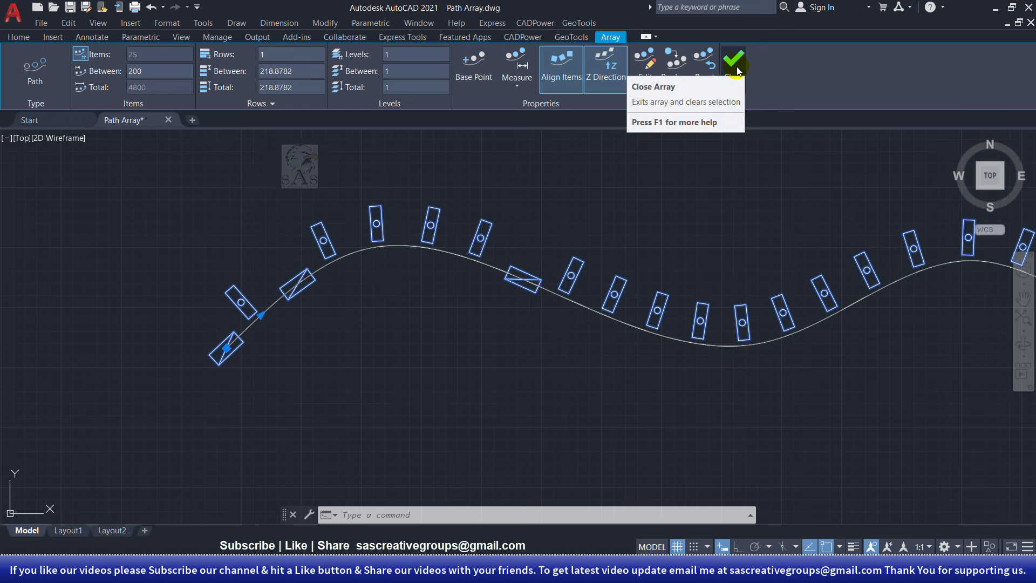
pyautogui.click(693, 74)
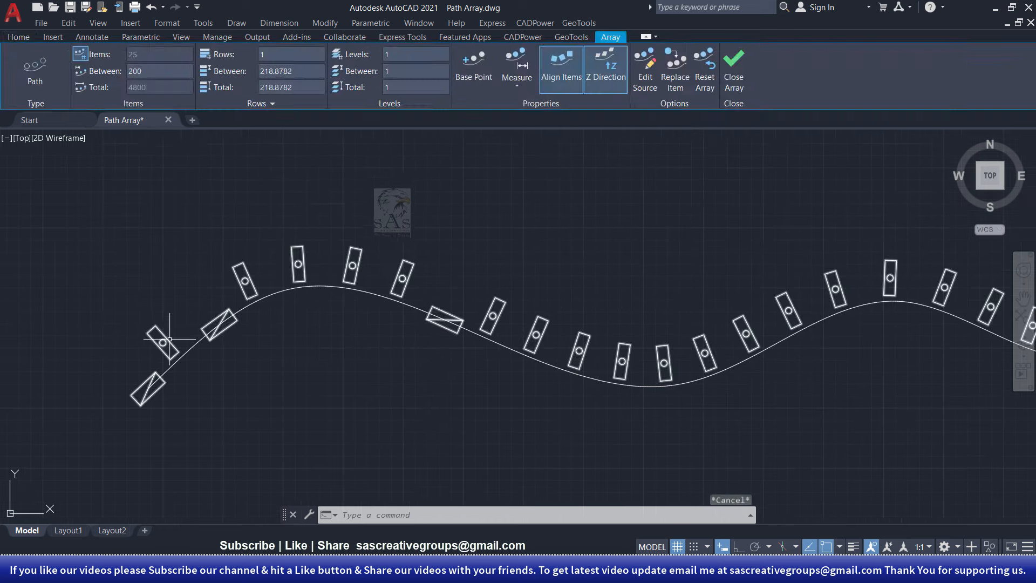
pyautogui.click(170, 308)
pyautogui.click(141, 342)
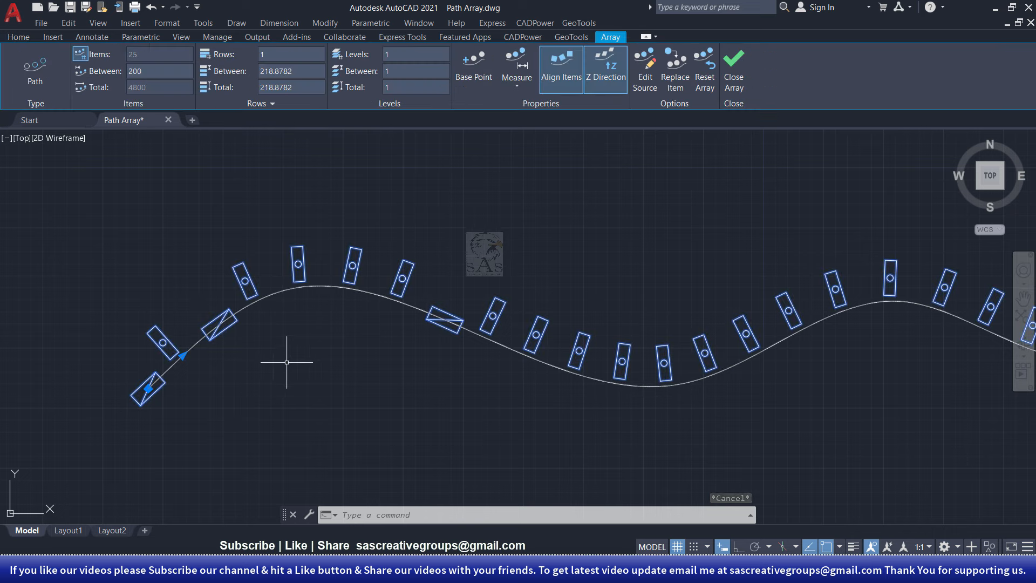
pyautogui.click(710, 76)
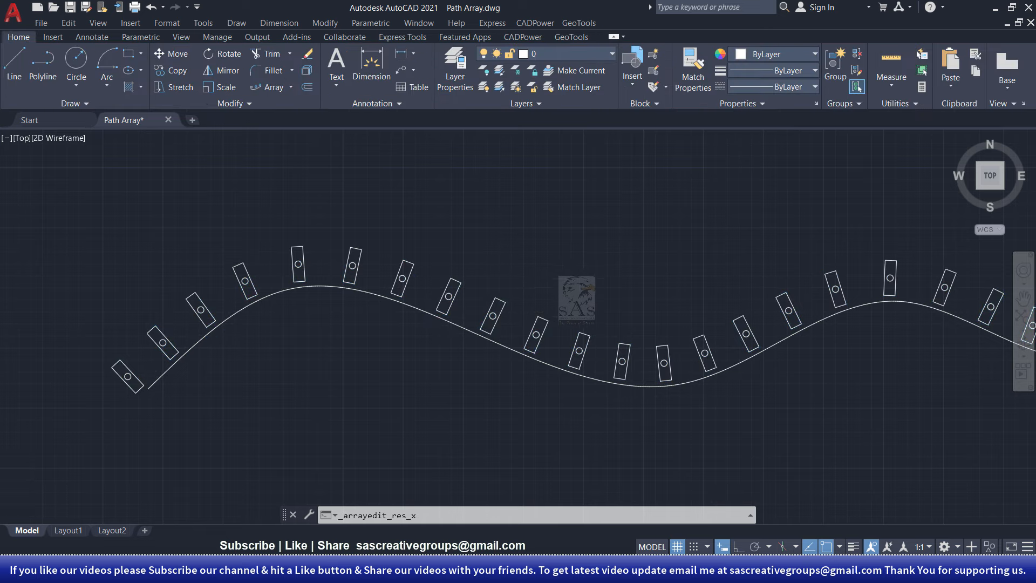
# Select the path array along the curve to review its editing options, including Reset Array, and clear the selection
pyautogui.scroll(-1, 295, 373)
pyautogui.moveTo(319, 381); pyautogui.dragTo(246, 355, button='middle')
pyautogui.scroll(1, 158, 340)
pyautogui.click(150, 291)
pyautogui.click(120, 310)
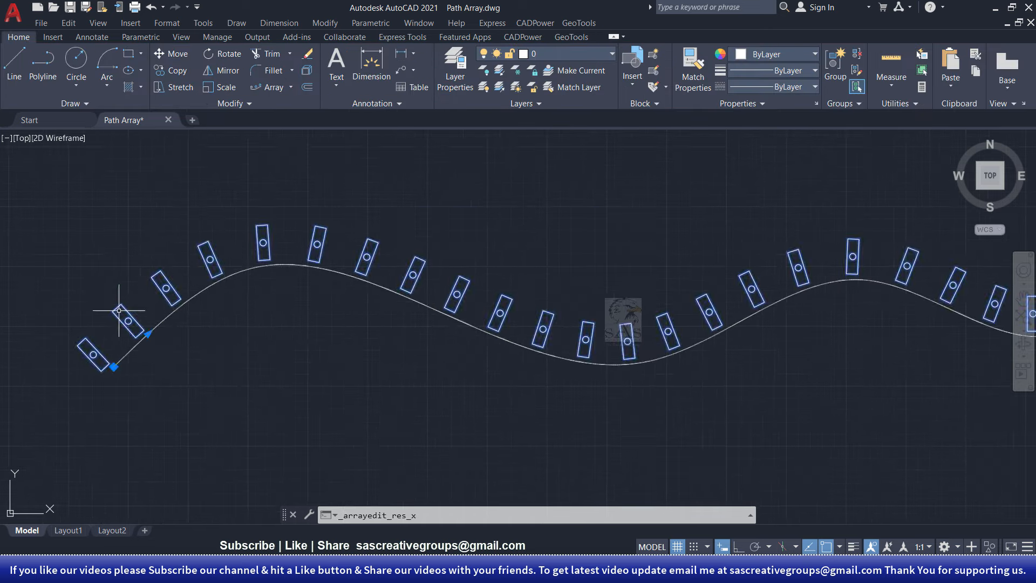
pyautogui.press('Escape')
pyautogui.scroll(1, 506, 219)
pyautogui.click(334, 238)
pyautogui.click(283, 275)
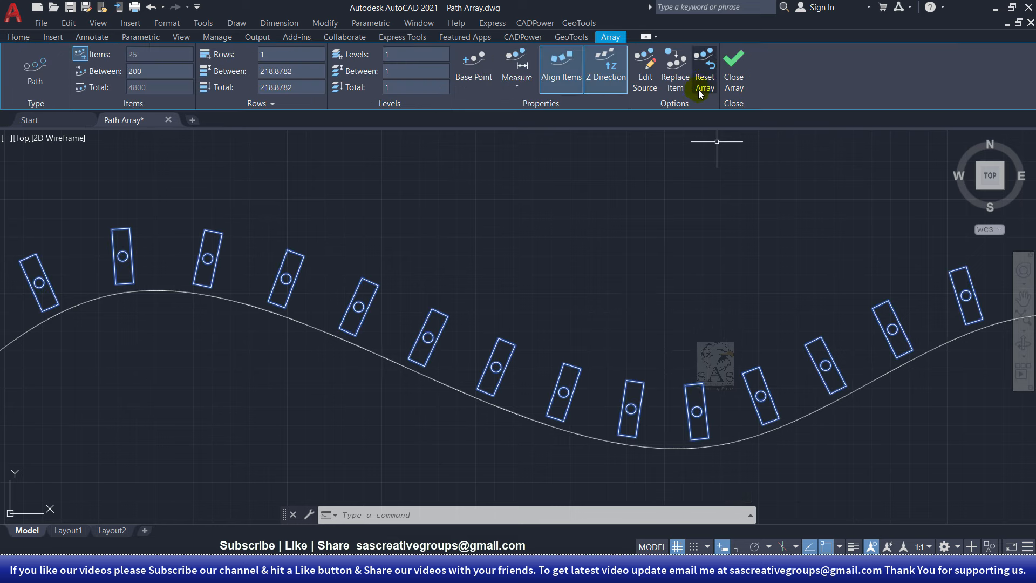
pyautogui.press('Escape')
# Draw a new wavy spline below the existing array and a rectangle beside the spline's lower starting end
pyautogui.scroll(-6, 331, 241)
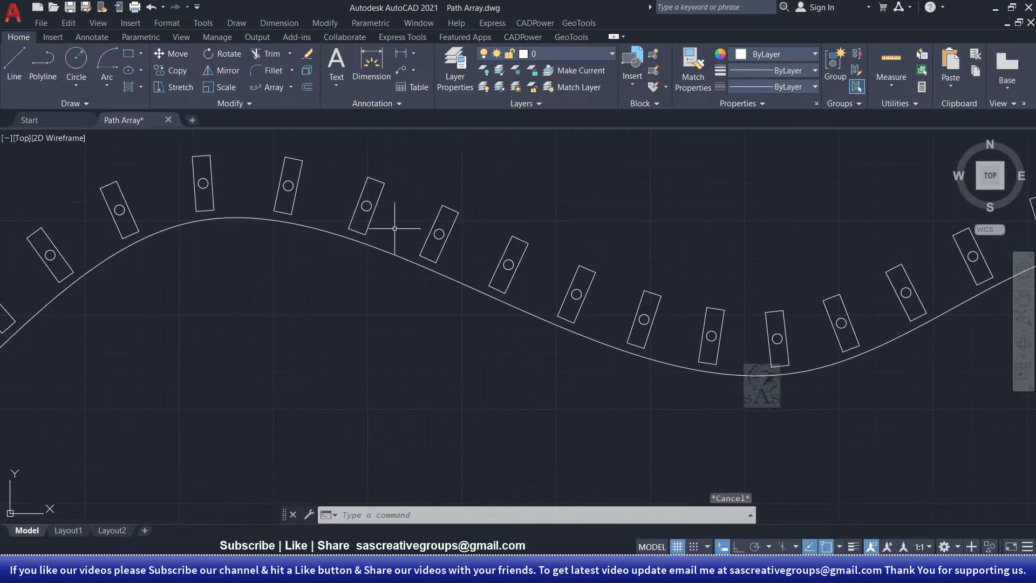
pyautogui.click(76, 104)
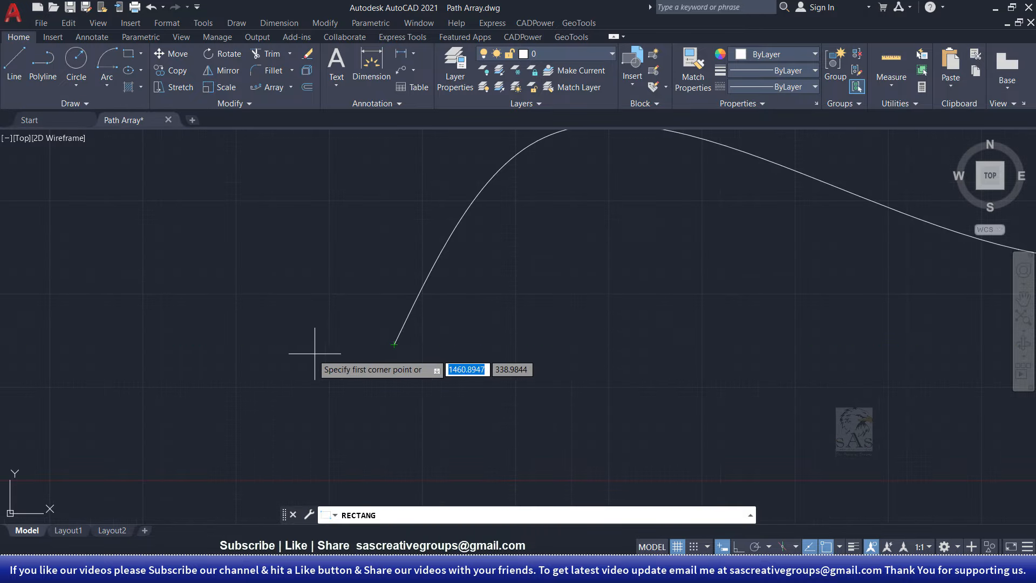
pyautogui.click(195, 314)
pyautogui.click(266, 405)
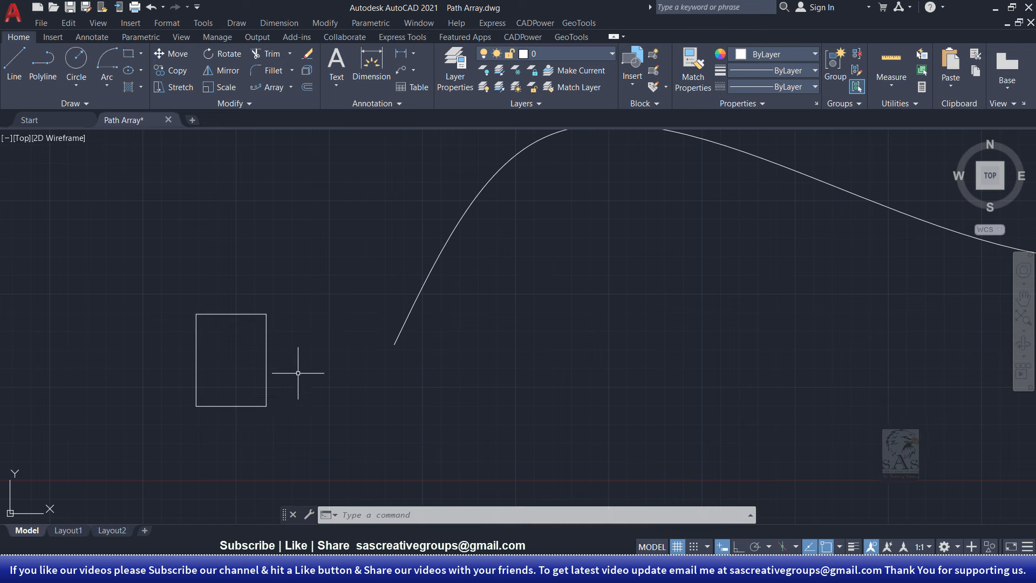
# Move the new rectangle by its centre onto the starting endpoint of the lower spline
pyautogui.click(266, 381)
pyautogui.write('m')
pyautogui.press('Return')
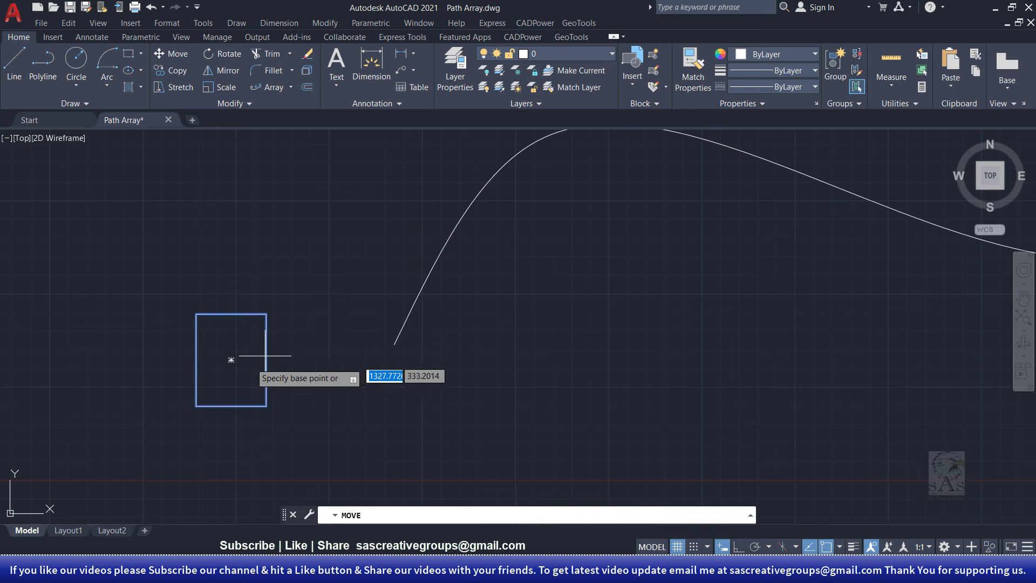
pyautogui.click(230, 359)
pyautogui.click(394, 343)
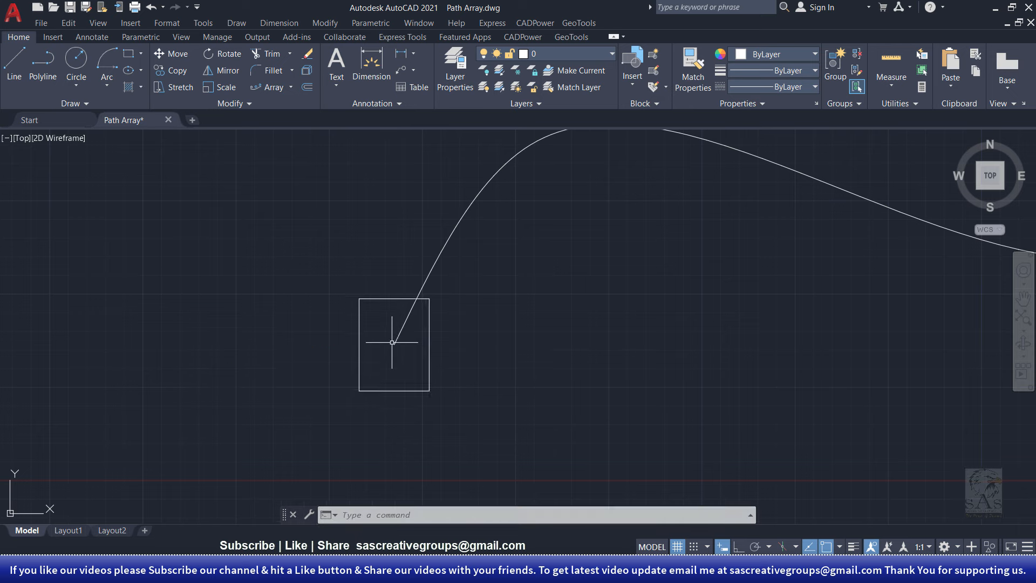
pyautogui.press('Escape')
# Create a path array of the rectangle along the lower spline with Associative turned off
pyautogui.scroll(-3, 267, 353)
pyautogui.scroll(2, 283, 359)
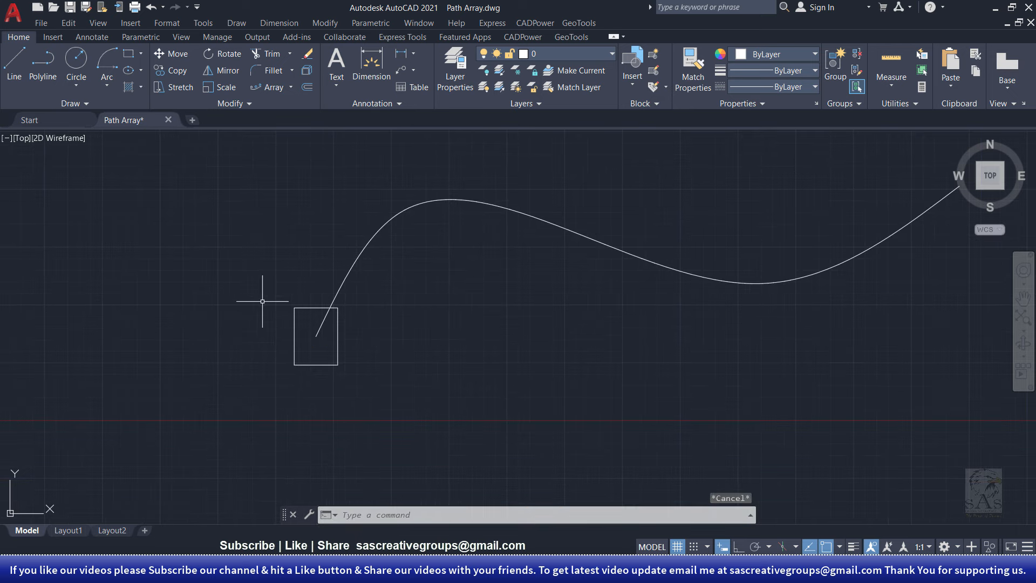
pyautogui.click(273, 87)
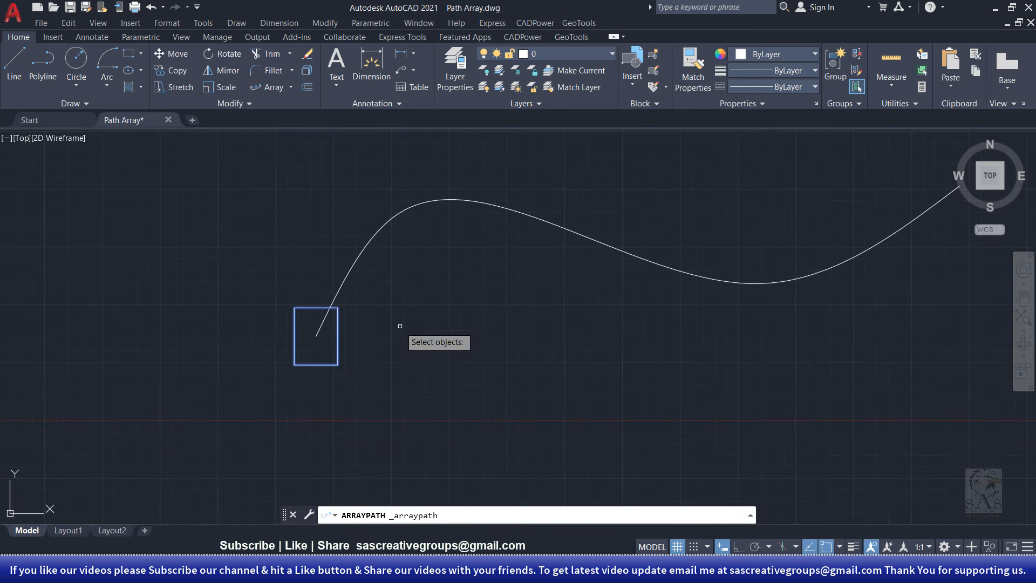
pyautogui.press('Return')
pyautogui.click(377, 232)
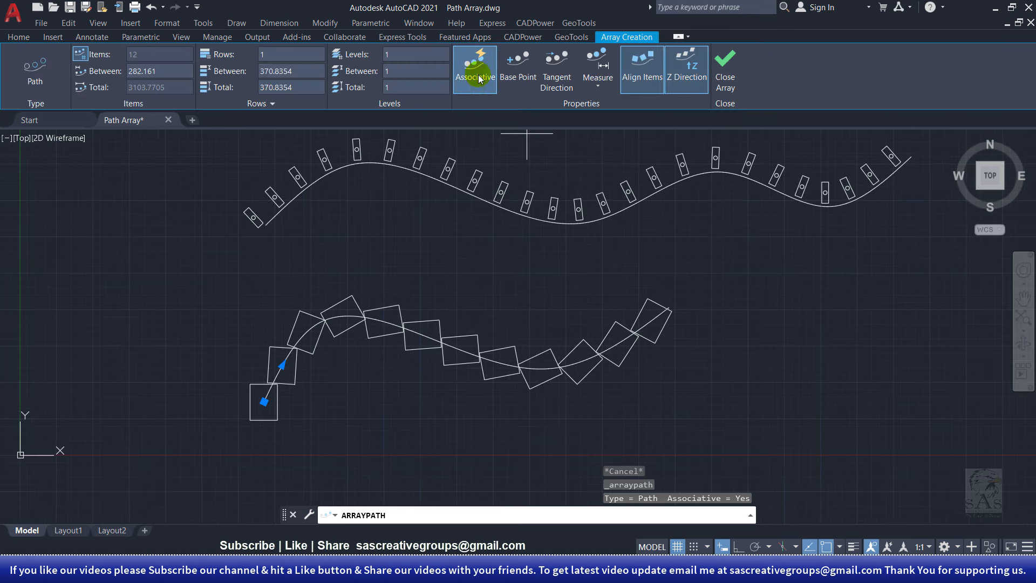
pyautogui.click(478, 76)
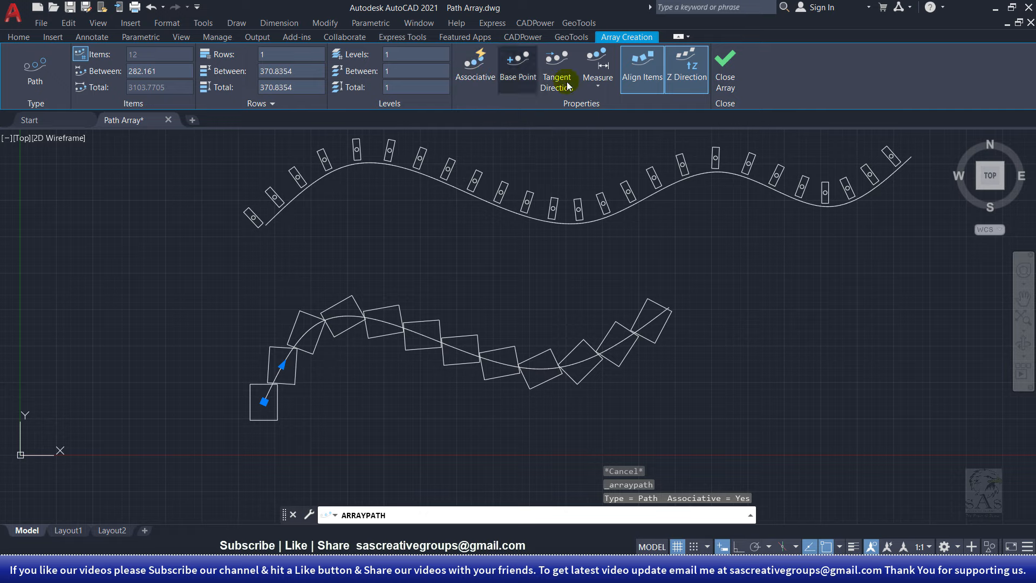
pyautogui.click(726, 67)
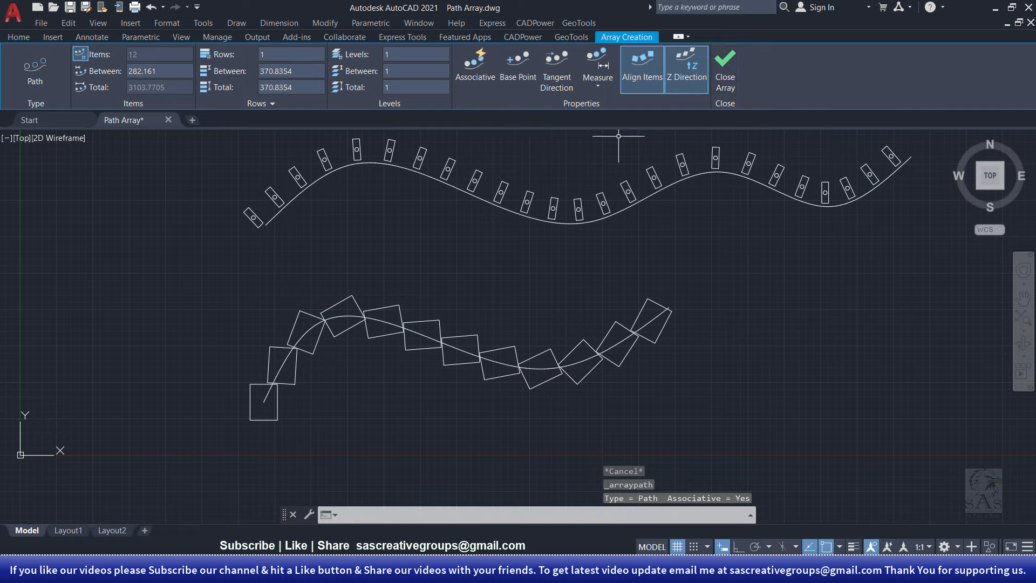
# Select the second and third rectangles along the lower spline individually to check whether they are separate objects, and clear the selection
pyautogui.scroll(2, 303, 382)
pyautogui.click(288, 383)
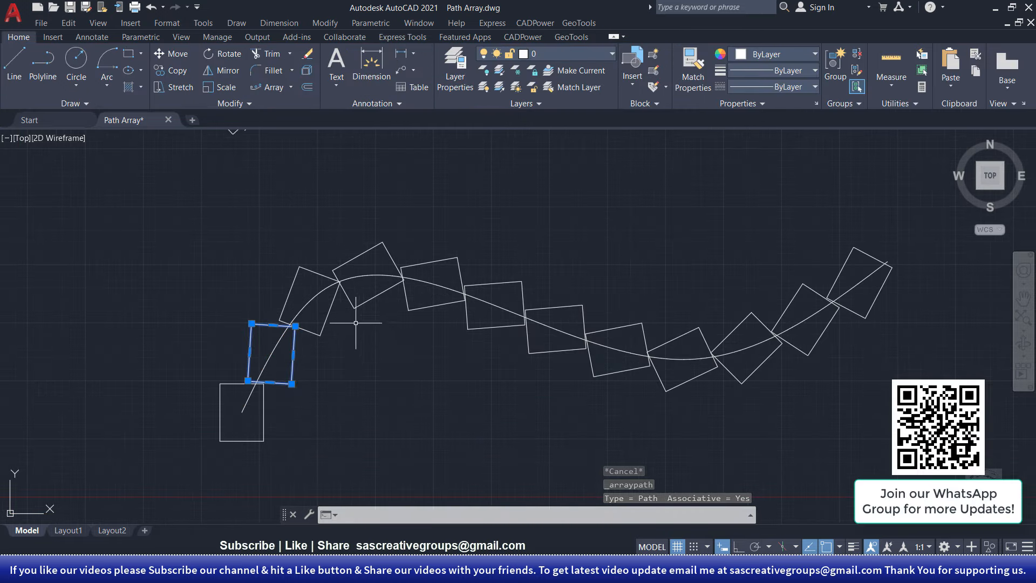
pyautogui.press('Escape')
pyautogui.moveTo(373, 331); pyautogui.dragTo(351, 358, button='middle')
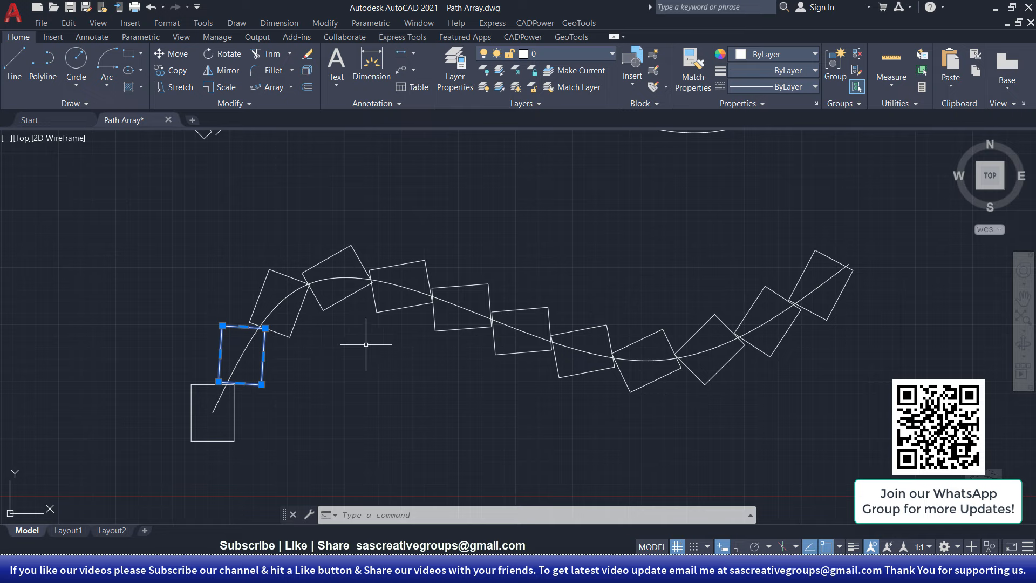
pyautogui.click(300, 344)
pyautogui.click(278, 332)
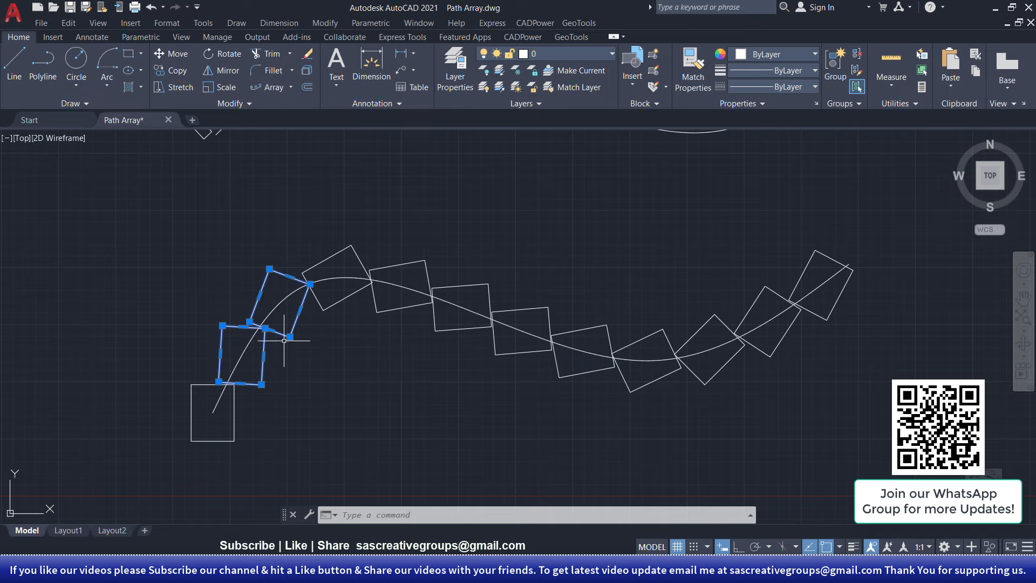
pyautogui.press('Escape')
pyautogui.scroll(-2, 289, 377)
pyautogui.scroll(2, 307, 352)
pyautogui.scroll(-3, 306, 354)
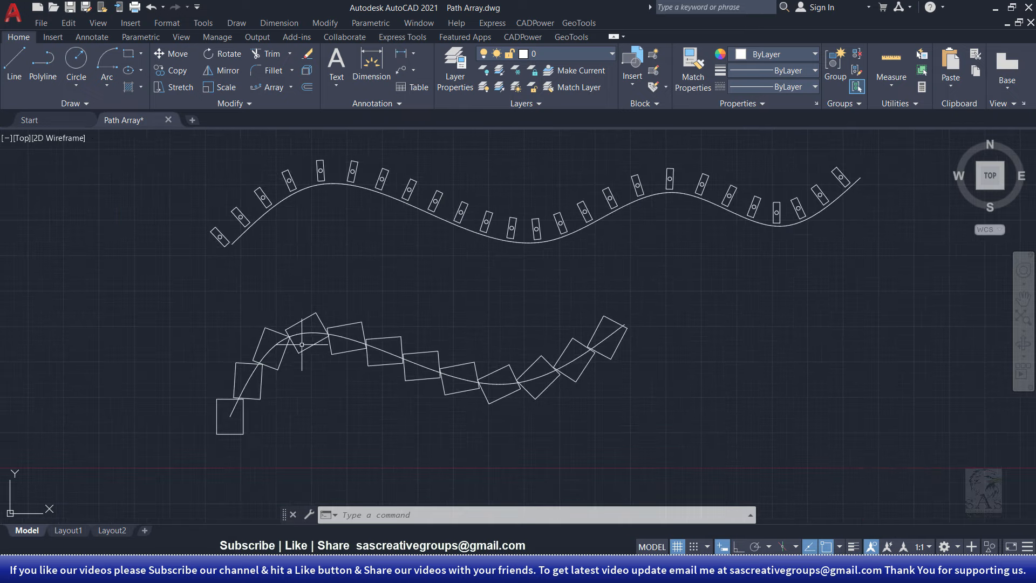
pyautogui.moveTo(306, 353); pyautogui.dragTo(208, 382, button='middle')
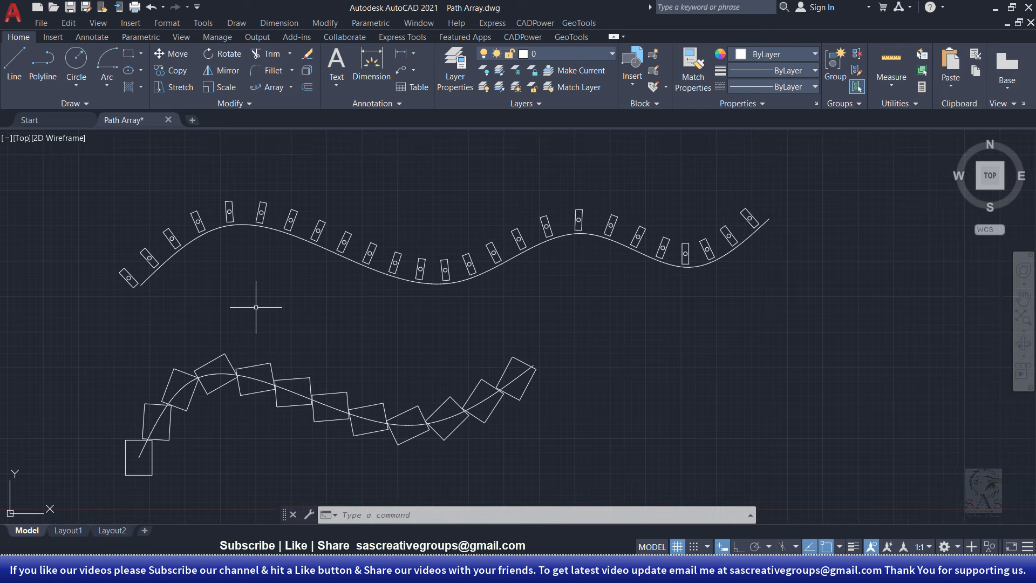